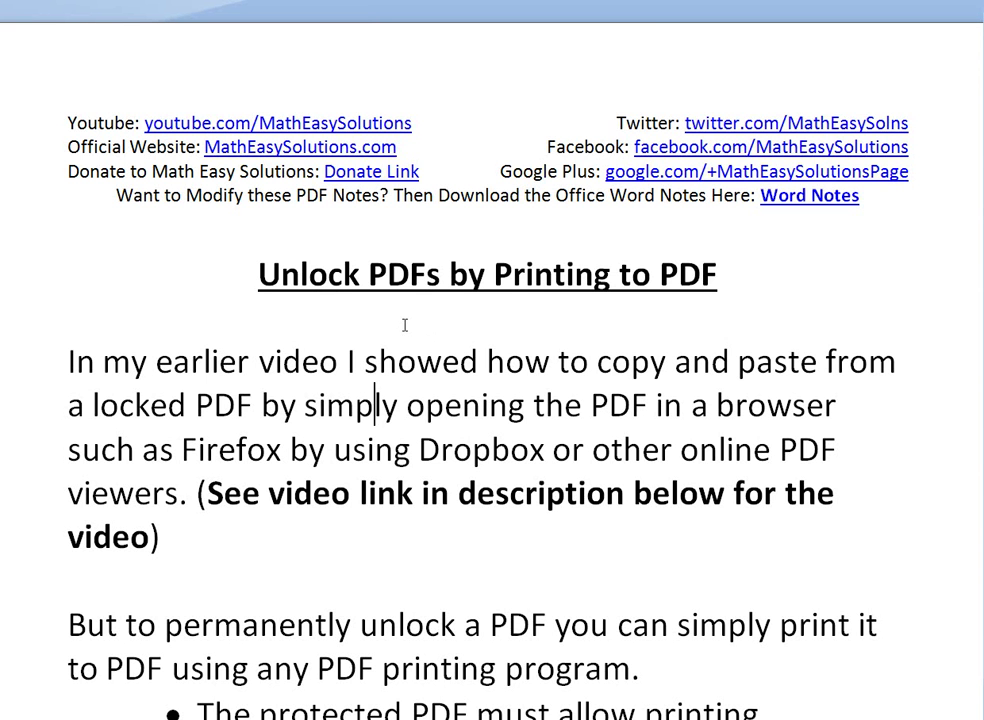
# - Scroll the Word notes and briefly highlight the bold see-video-link sentence
pyautogui.scroll(-1, 400, 300)
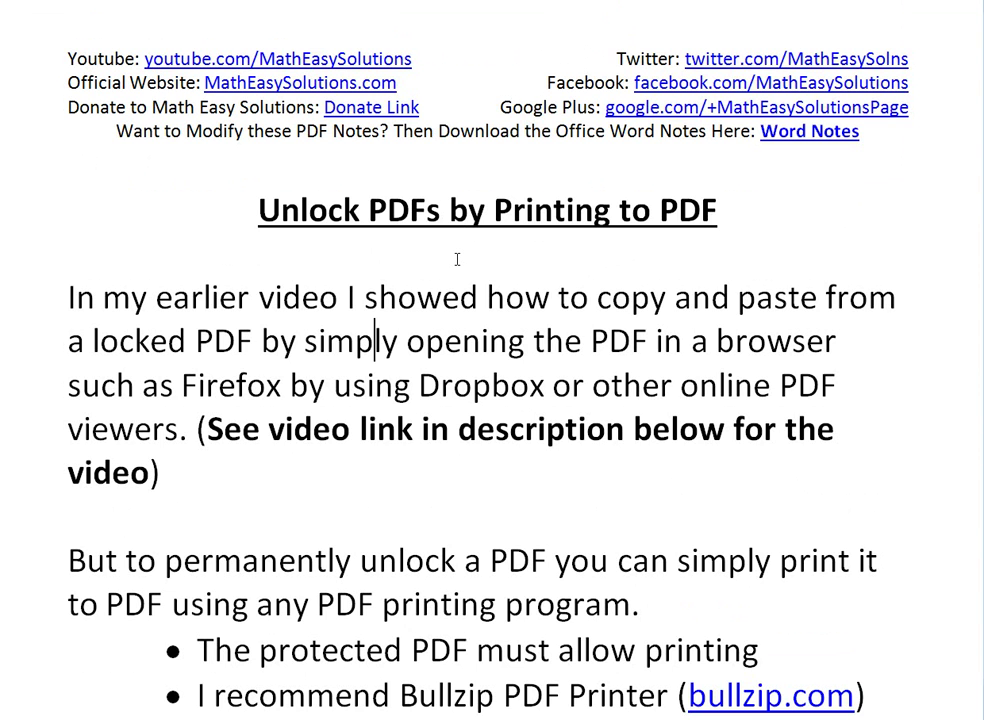
pyautogui.scroll(-3, 457, 259)
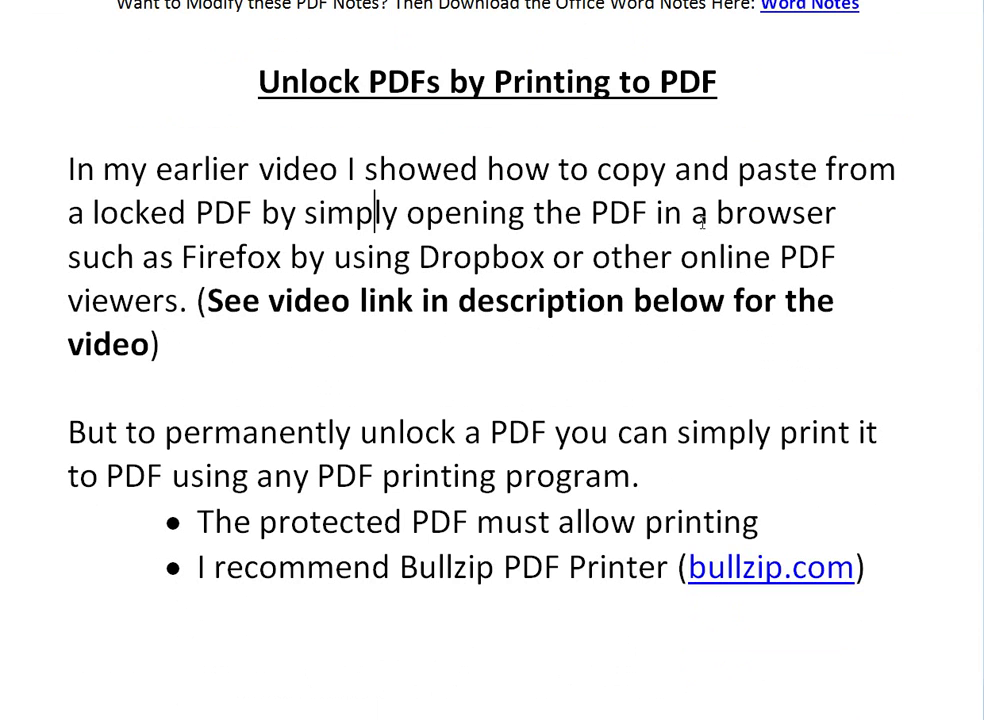
pyautogui.scroll(-1, 496, 246)
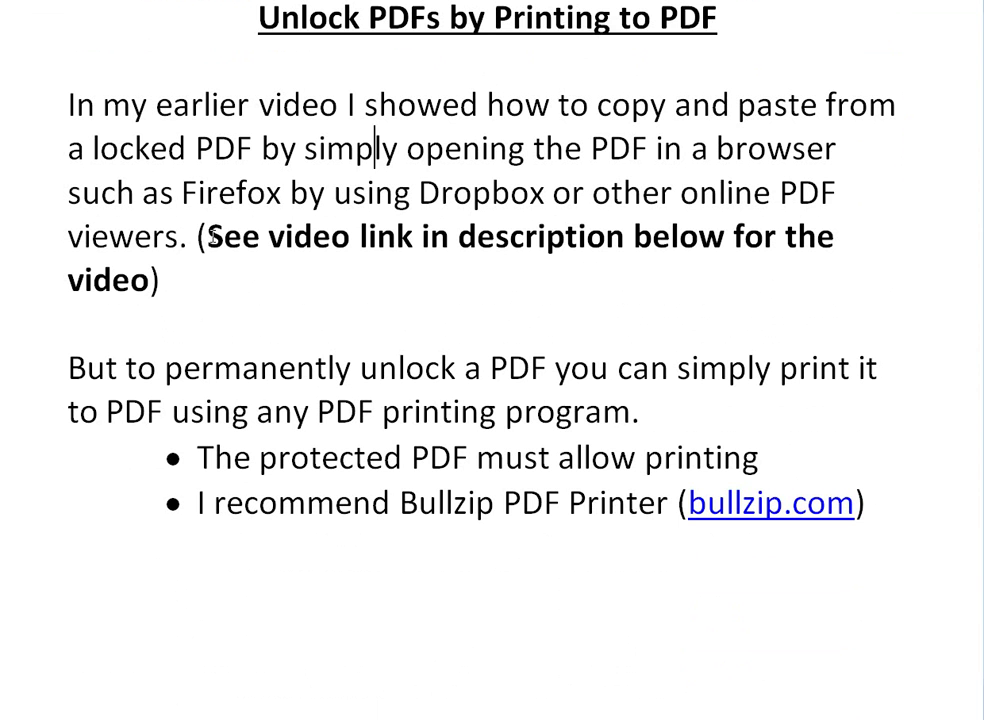
pyautogui.moveTo(207, 236); pyautogui.dragTo(175, 265)
pyautogui.click(233, 271)
# - Scroll further down the notes and briefly highlight the words 'allow printing'
pyautogui.scroll(-1, 267, 260)
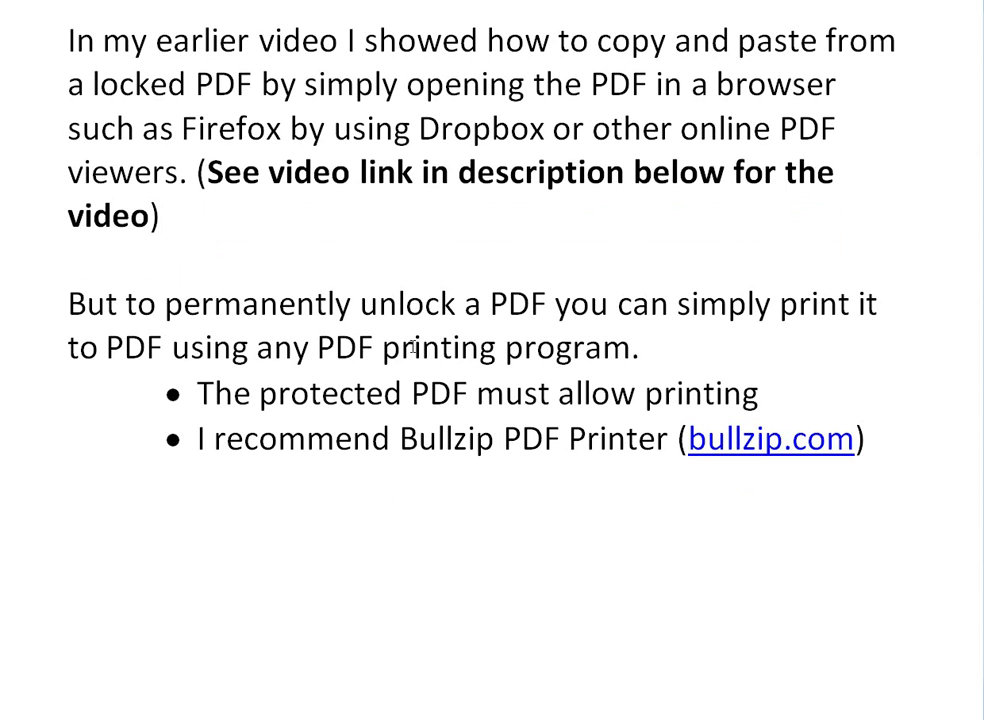
pyautogui.scroll(-1, 372, 375)
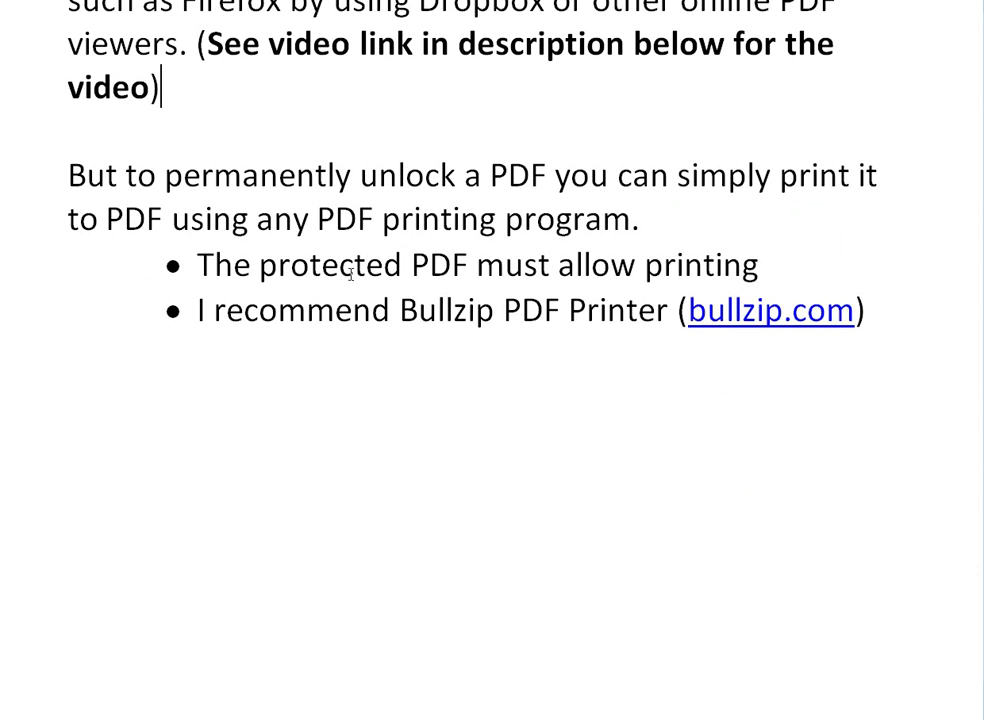
pyautogui.moveTo(563, 265); pyautogui.dragTo(708, 266)
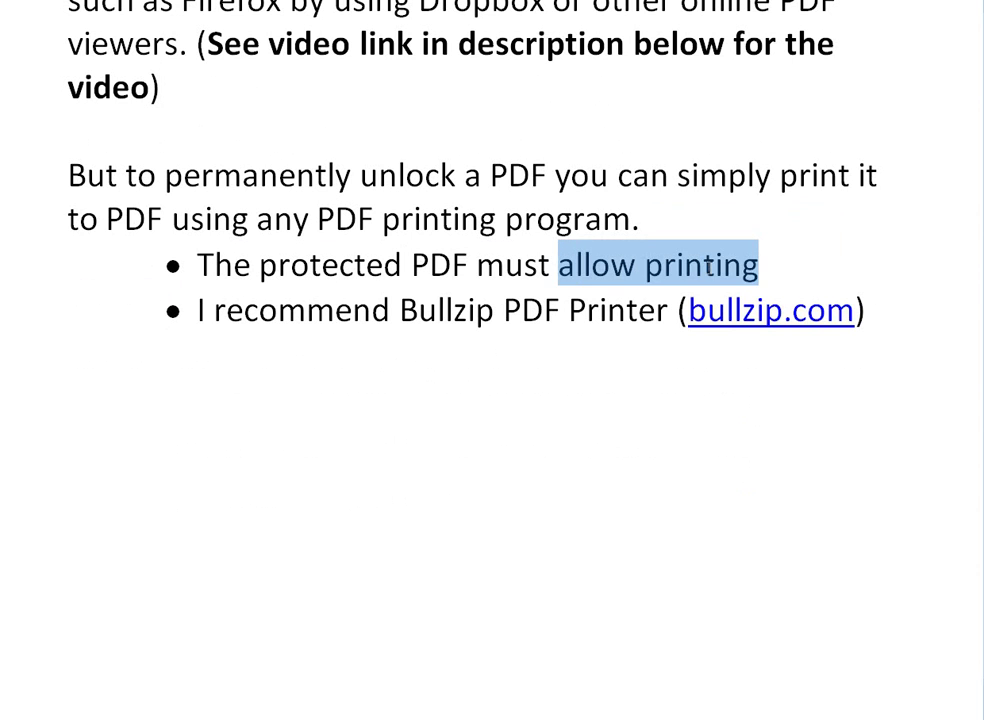
pyautogui.click(437, 278)
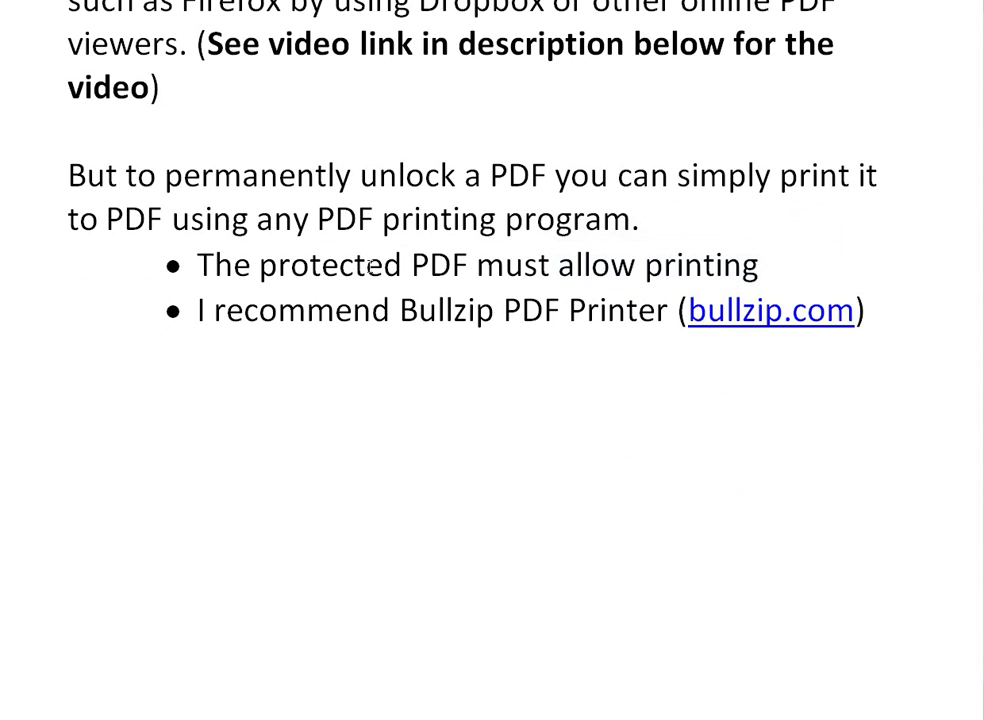
pyautogui.scroll(1, 266, 207)
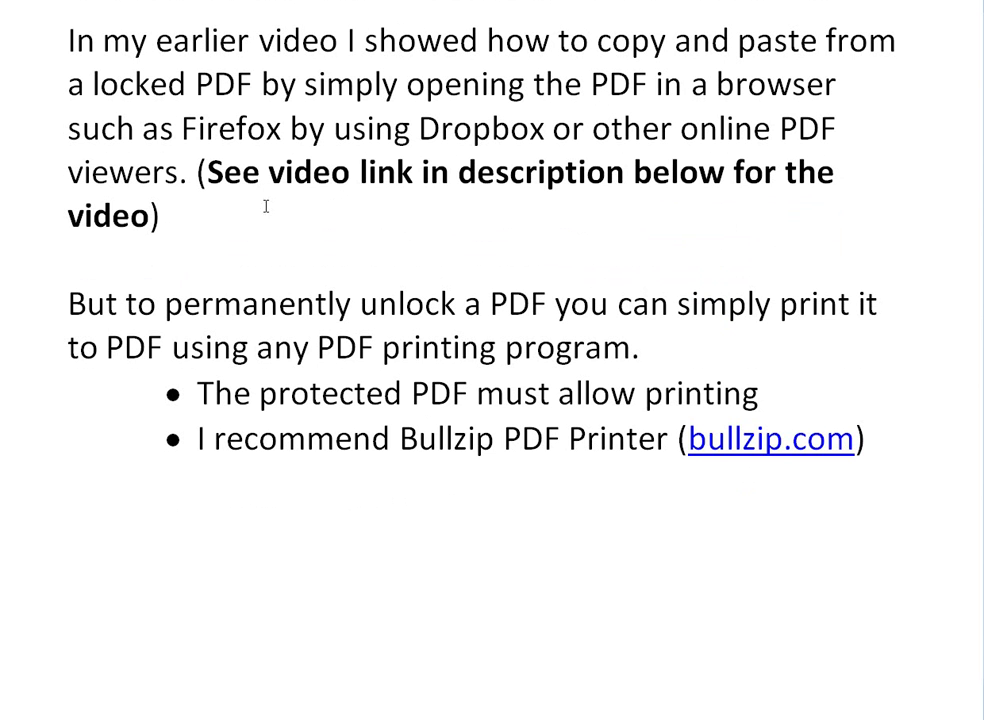
pyautogui.scroll(-1, 309, 401)
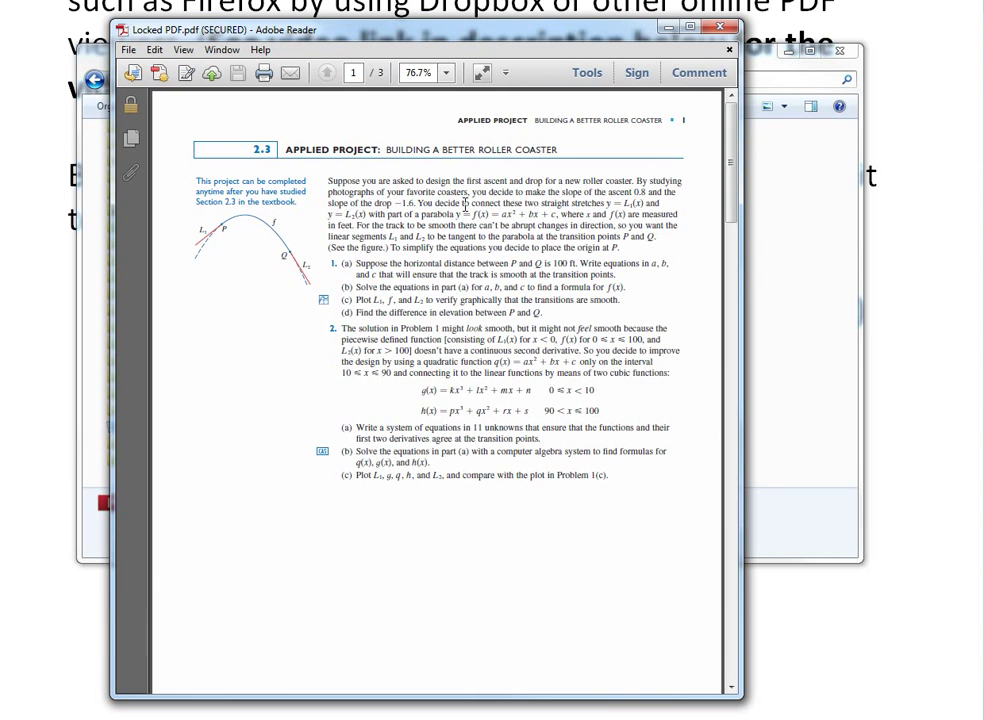
# - Widen the Reader window to show full lines and select the PDF's opening paragraph
pyautogui.scroll(3, 450, 243)
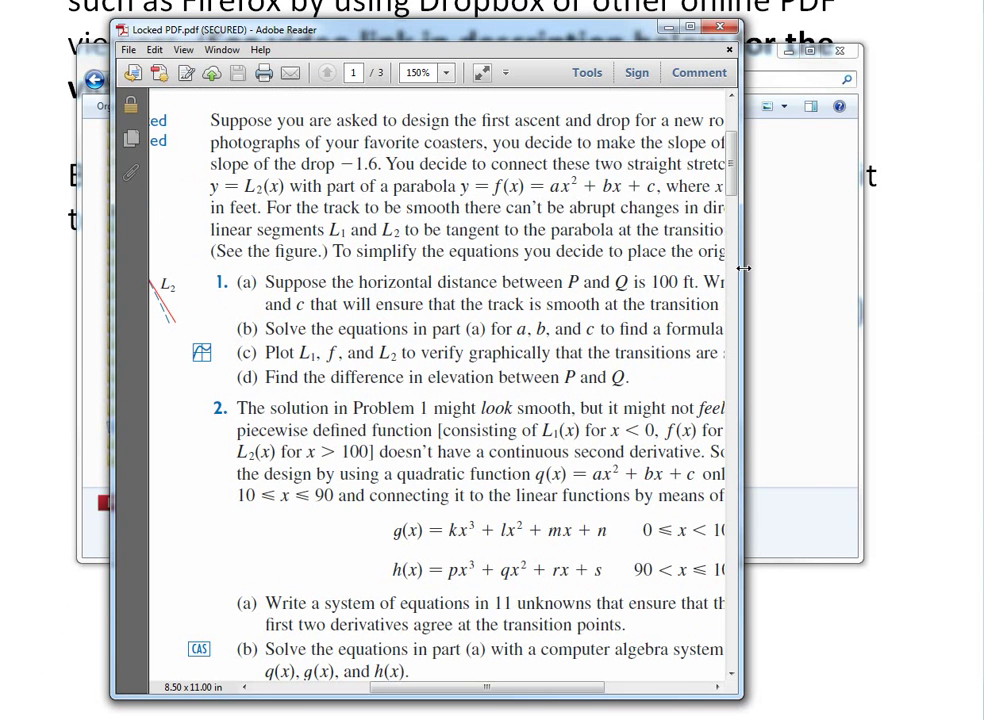
pyautogui.moveTo(743, 268); pyautogui.dragTo(897, 268)
pyautogui.scroll(1, 591, 318)
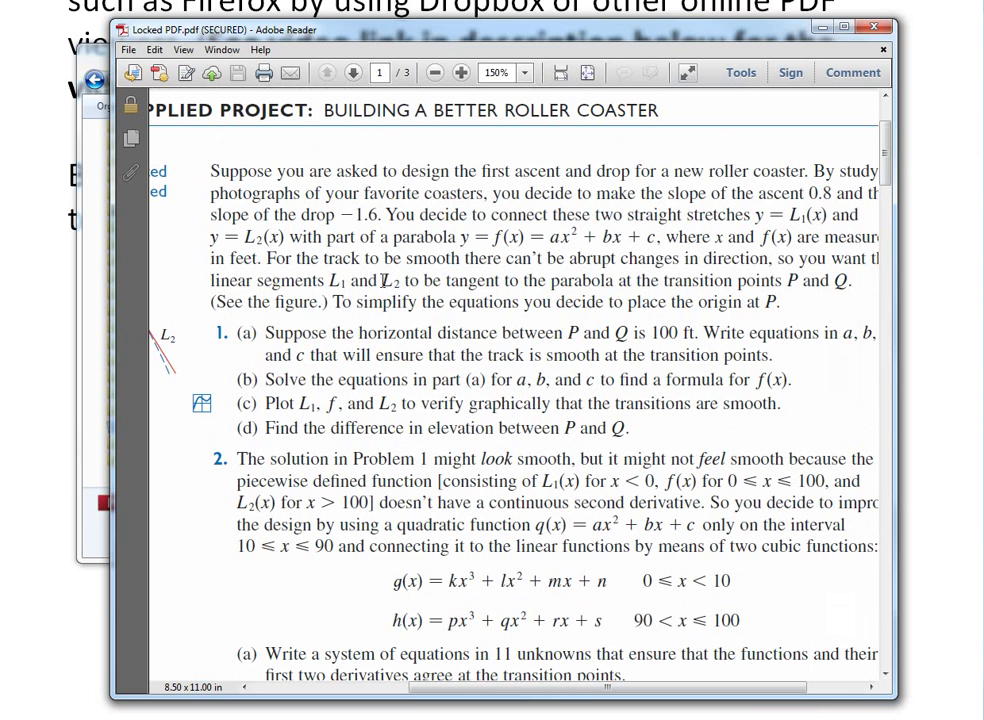
pyautogui.moveTo(222, 177); pyautogui.dragTo(497, 333)
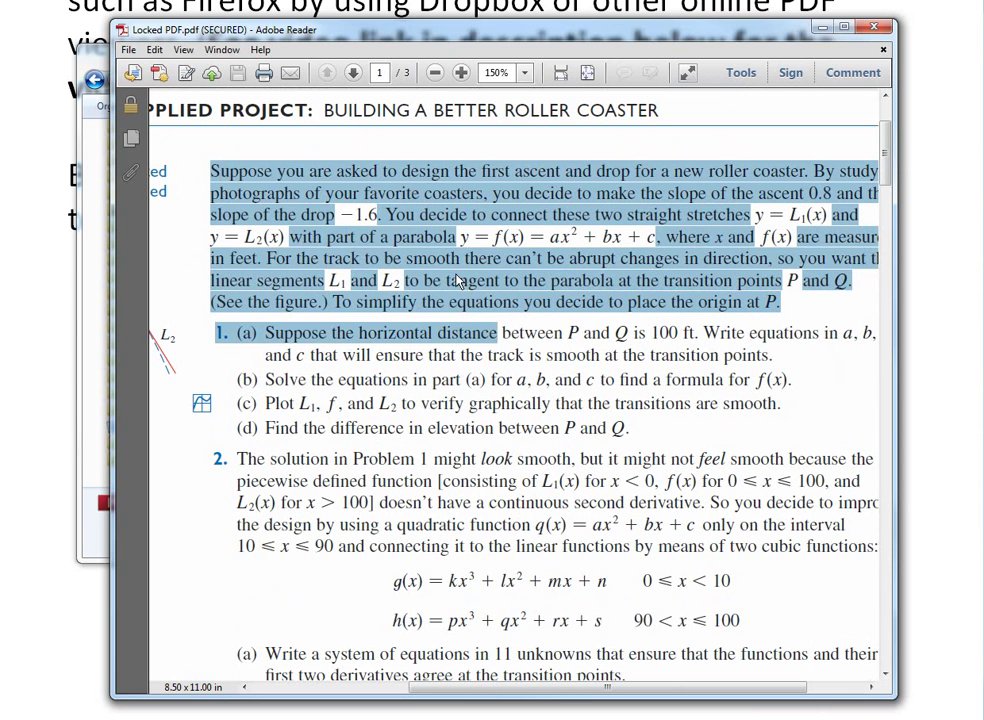
pyautogui.click(457, 281)
# - Select the word 'tangent', its line, then the text from −1.6 to the page end
pyautogui.doubleClick(460, 281)
pyautogui.tripleClick(460, 281)
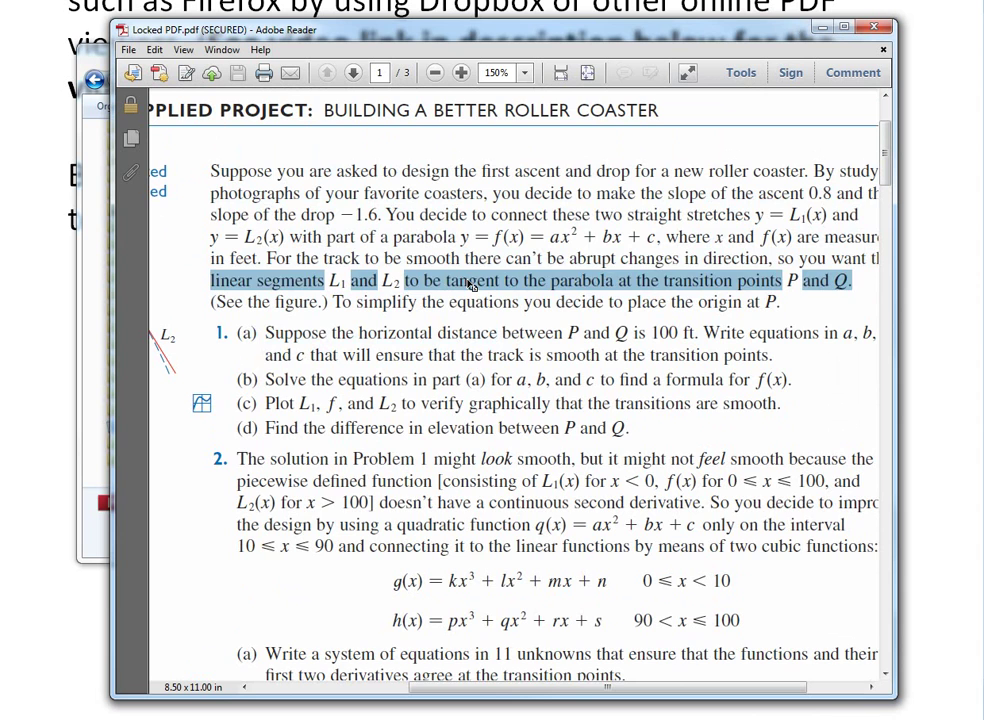
pyautogui.doubleClick(466, 281)
pyautogui.tripleClick(466, 281)
pyautogui.click(466, 281)
pyautogui.click(470, 282)
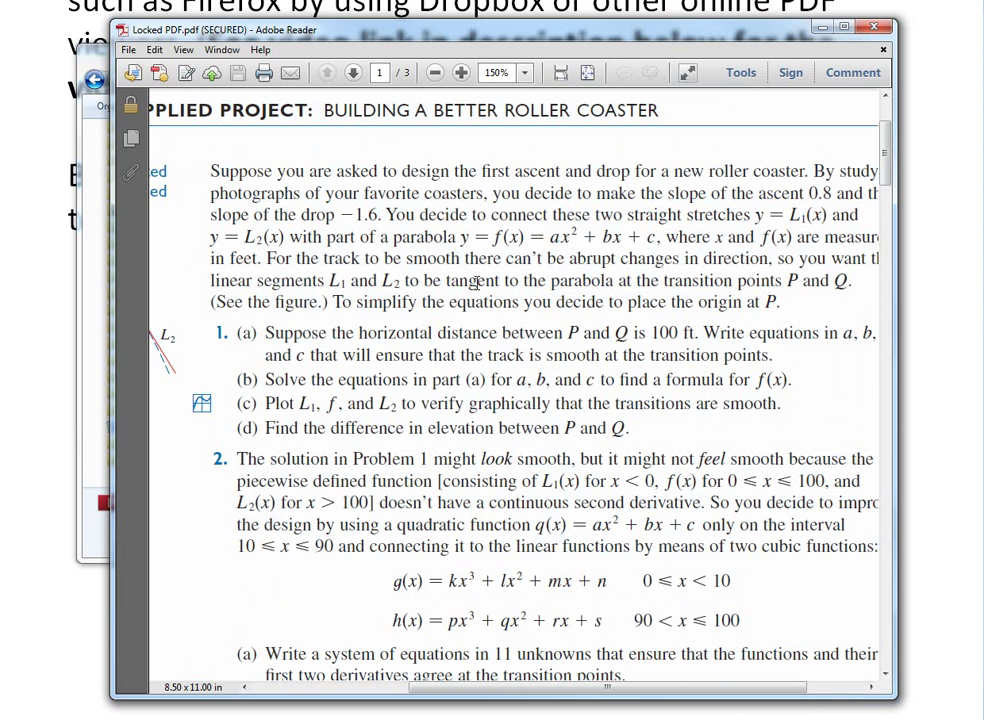
pyautogui.doubleClick(478, 283)
pyautogui.moveTo(340, 207); pyautogui.dragTo(551, 300)
# - Confirm in the Edit menu that Copy is greyed out, then reselect a few problem lines
pyautogui.click(154, 49)
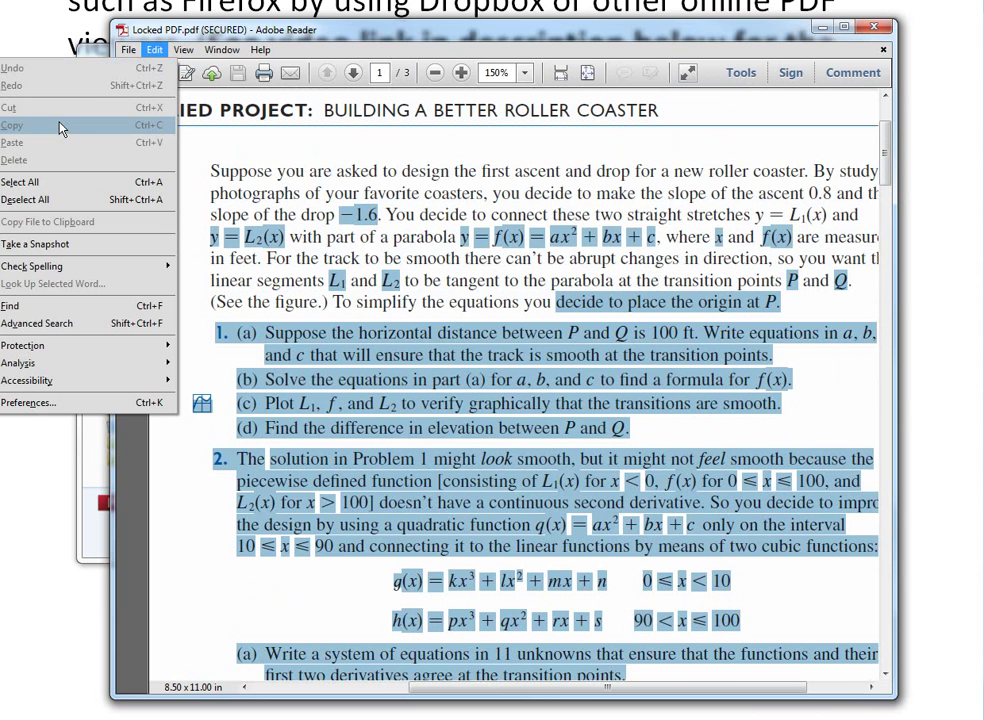
pyautogui.click(447, 262)
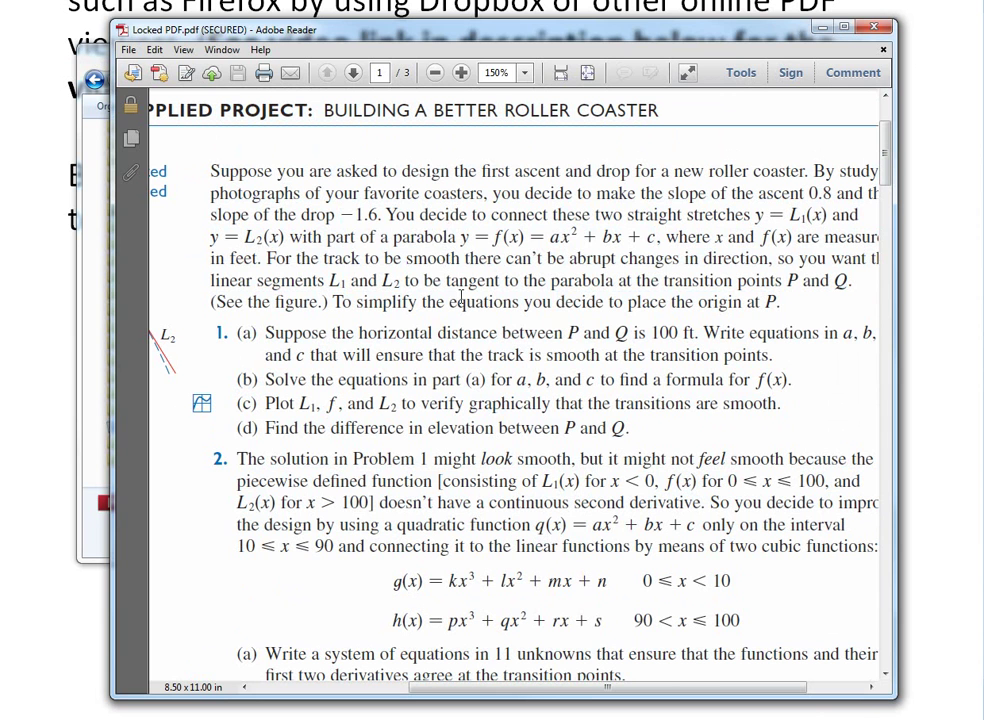
pyautogui.moveTo(416, 216); pyautogui.dragTo(495, 280)
# - Open the Print dialog for the secured PDF from the File menu
pyautogui.click(130, 50)
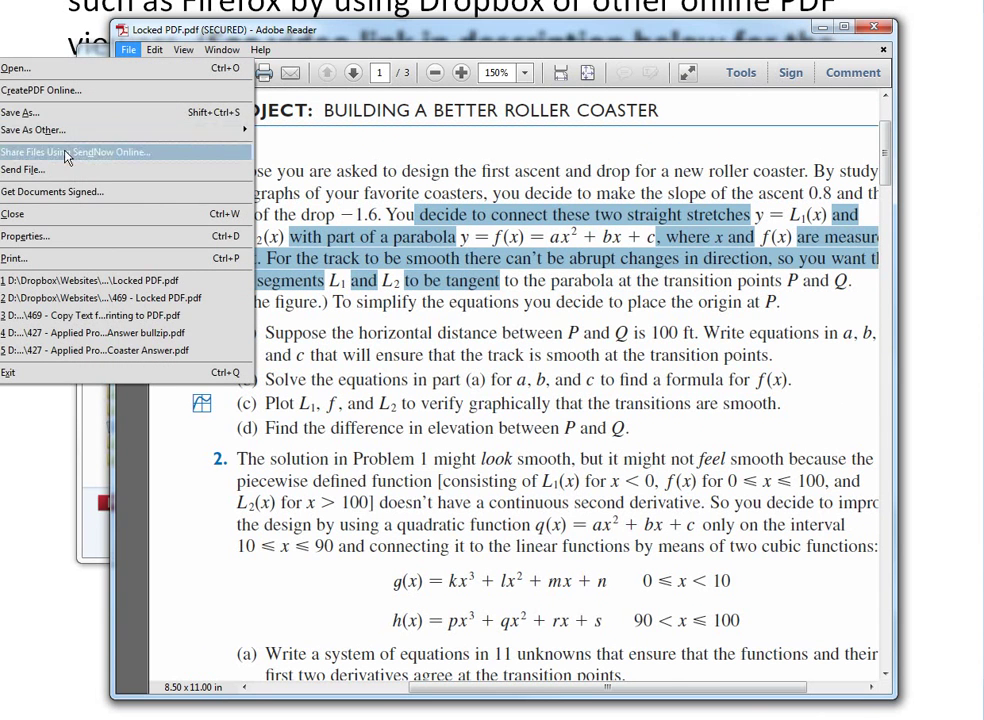
pyautogui.click(48, 254)
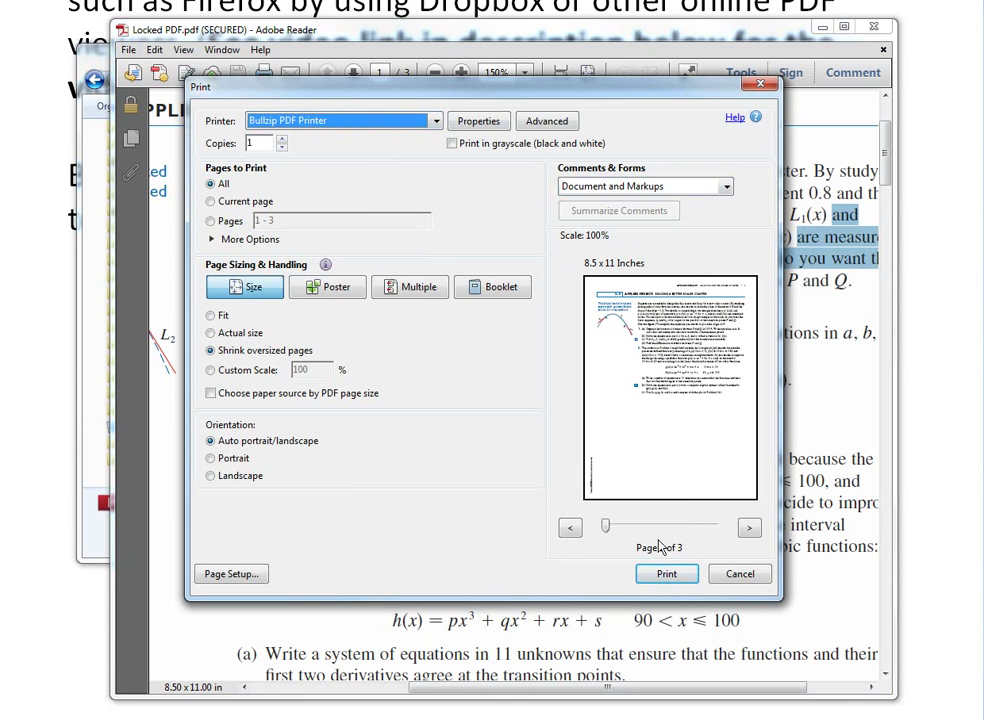
# - Print to Bullzip PDF Printer and browse to New folder as the save location
pyautogui.click(663, 575)
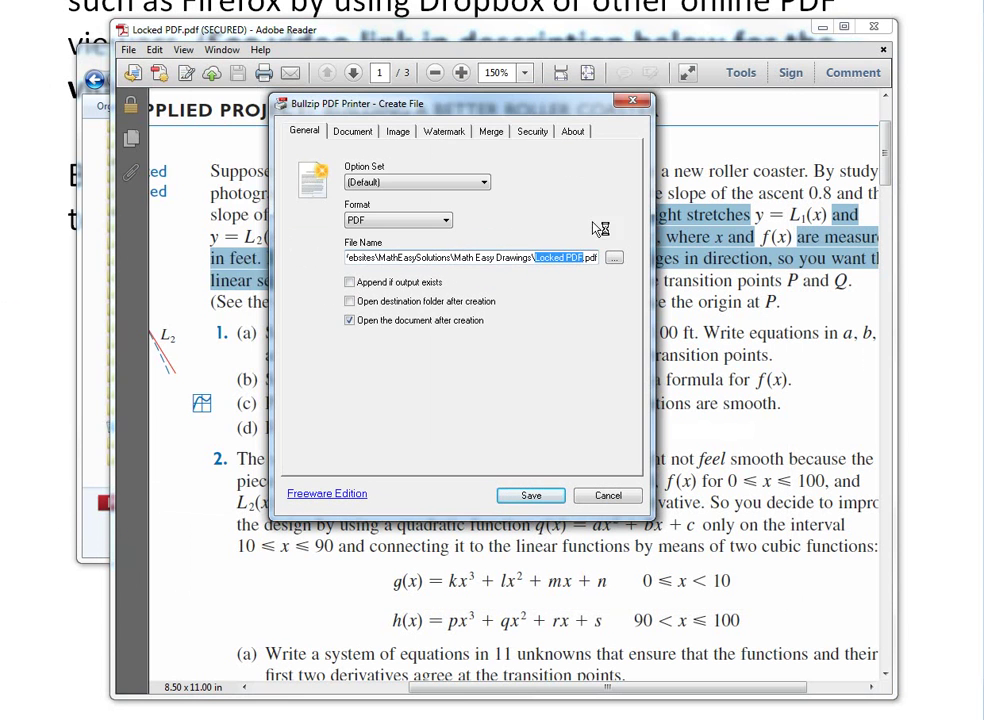
pyautogui.click(612, 253)
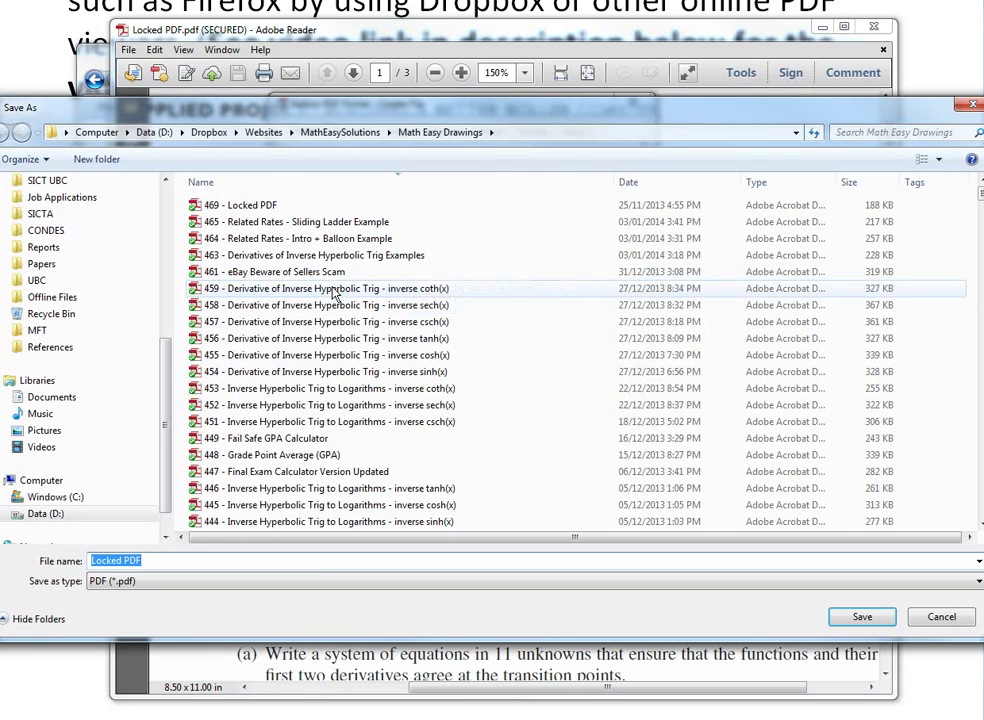
pyautogui.click(307, 250)
pyautogui.scroll(-15, 290, 400)
pyautogui.scroll(-20, 298, 338)
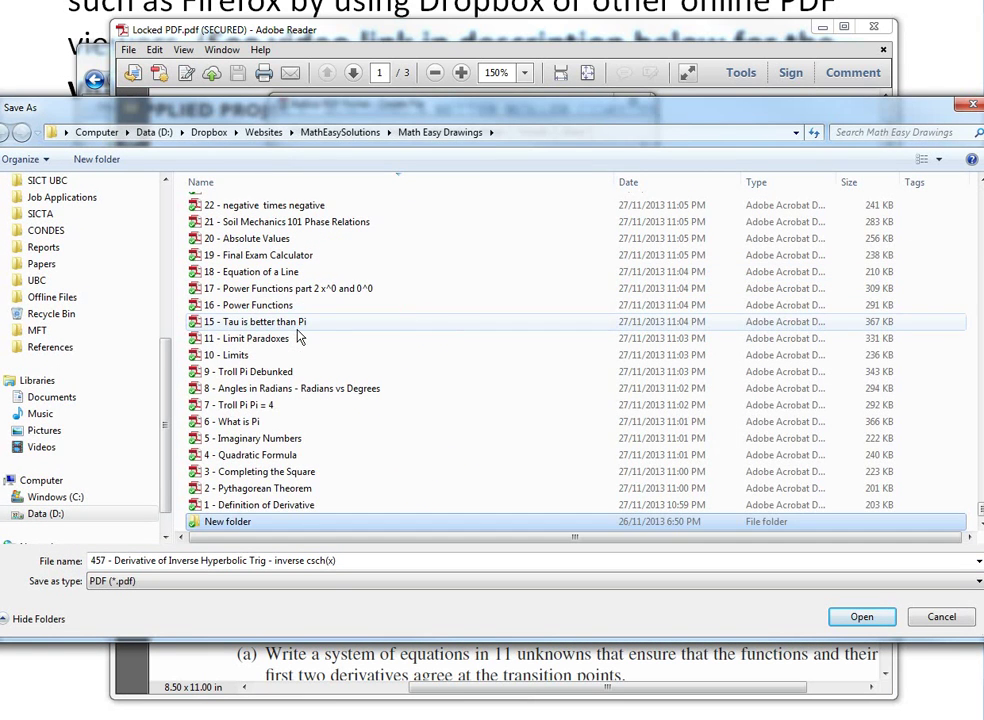
pyautogui.doubleClick(358, 520)
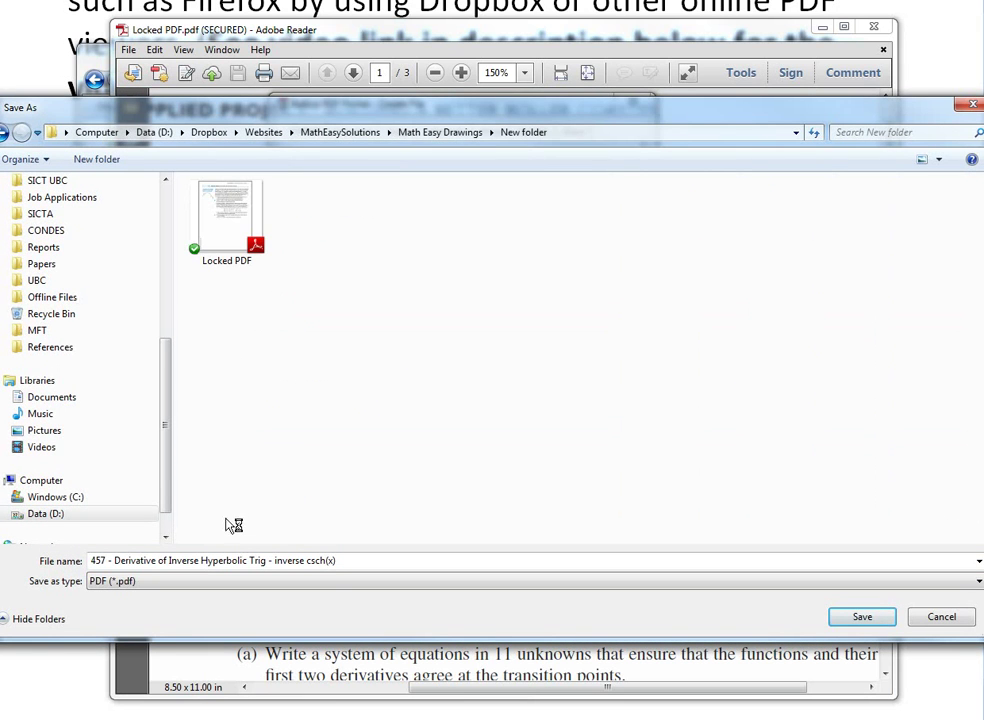
# - Name the output file 'unlocked pdf' and create it
pyautogui.click(191, 560)
pyautogui.write('l')
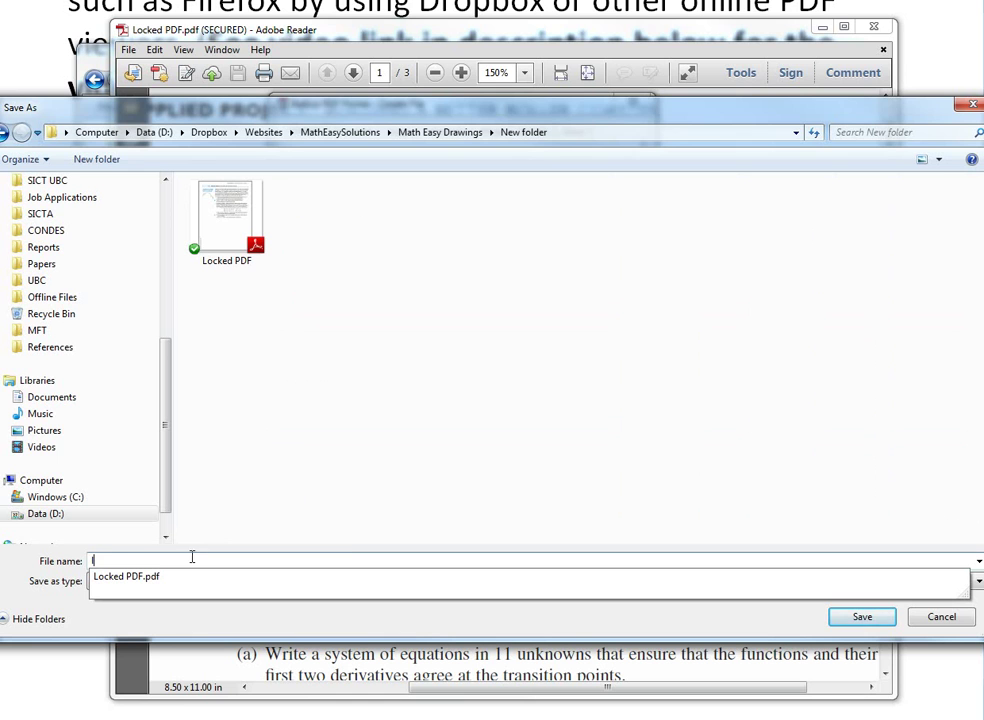
pyautogui.write('ocked pdf')
pyautogui.hotkey('ctrl', 'a')
pyautogui.press('BackSpace')
pyautogui.write('unlocked ')
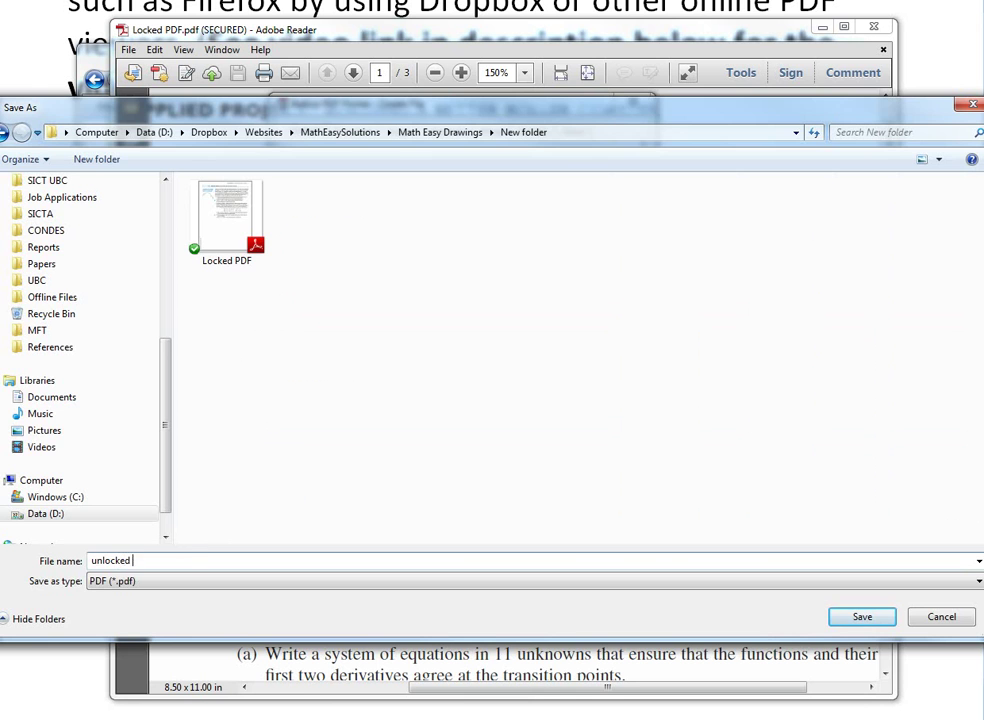
pyautogui.write('pdf')
pyautogui.press('Return')
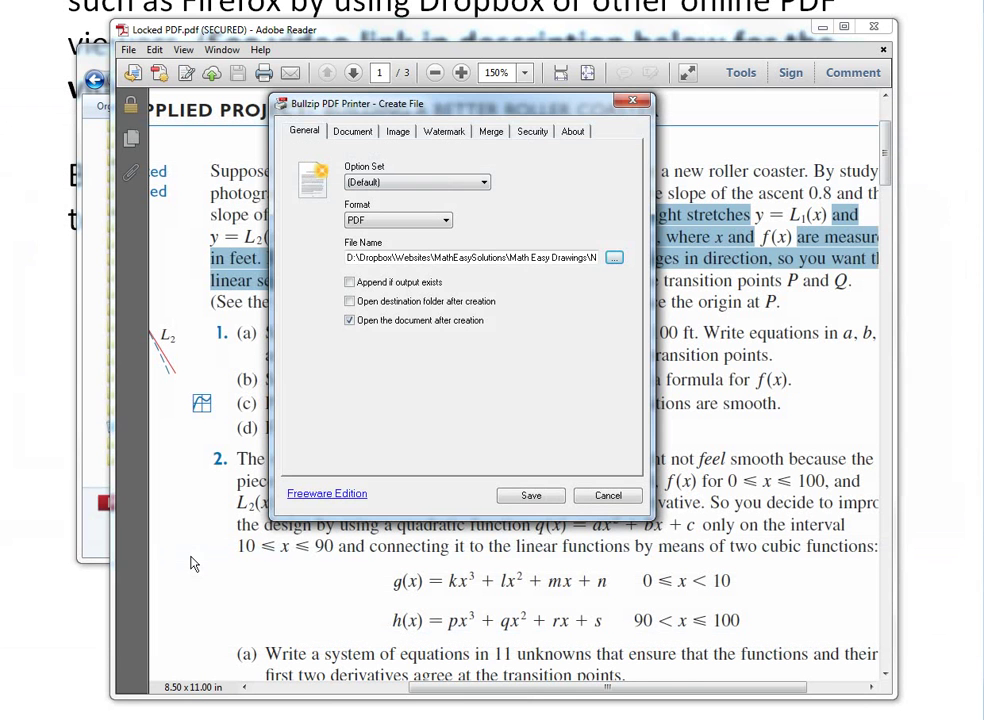
pyautogui.click(524, 496)
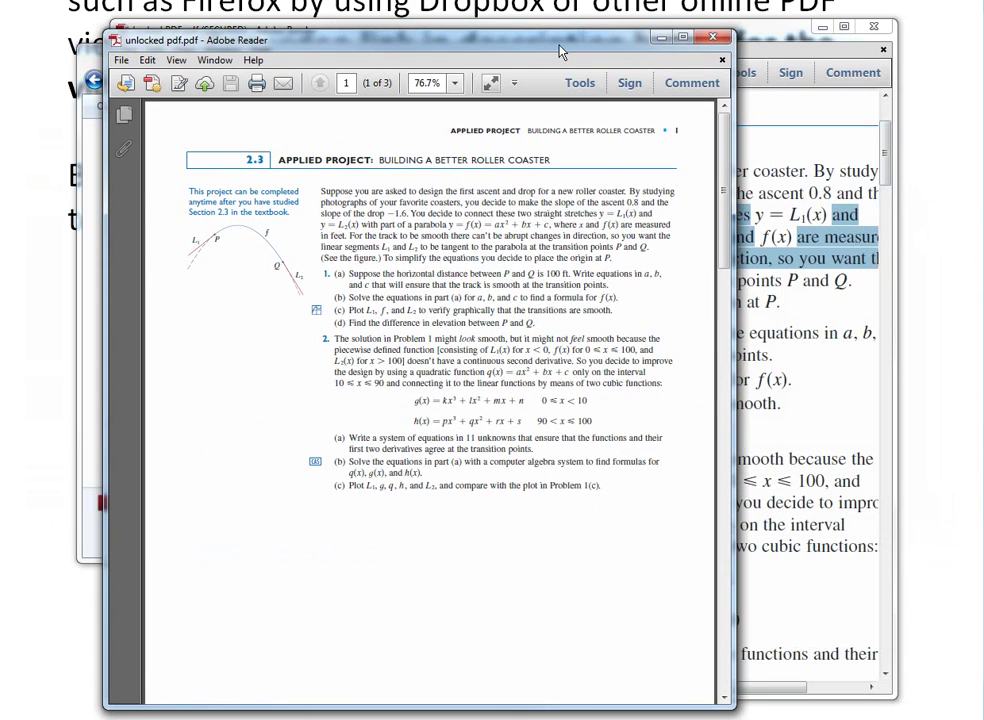
# - Close both Reader windows and reopen 'unlocked pdf' from Explorer
pyautogui.click(712, 37)
pyautogui.click(868, 34)
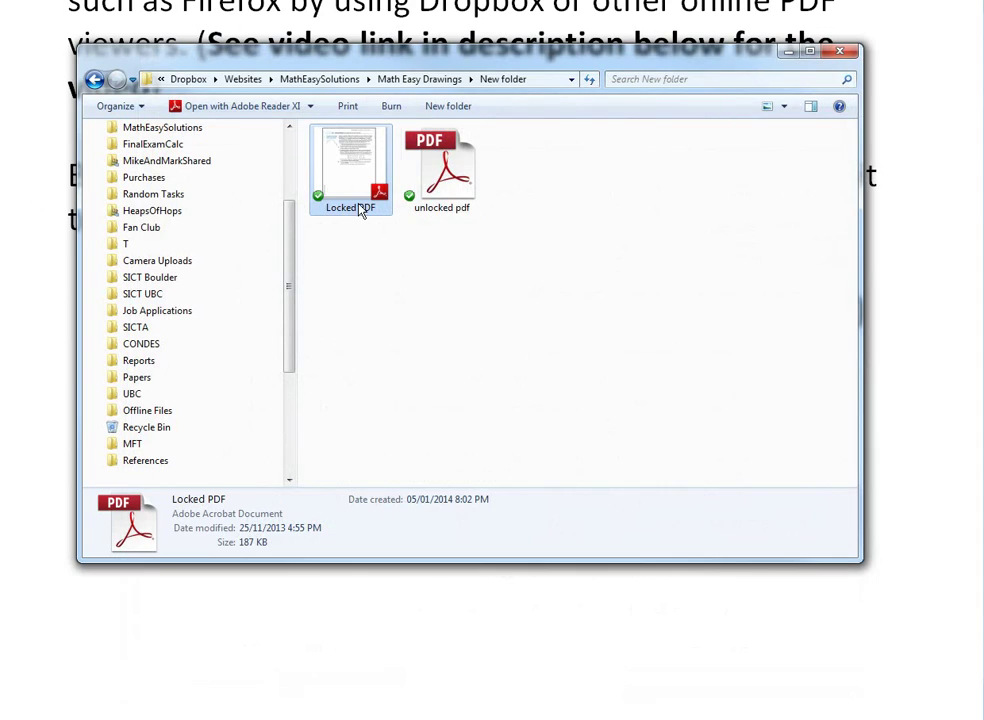
pyautogui.click(455, 188)
pyautogui.doubleClick(474, 186)
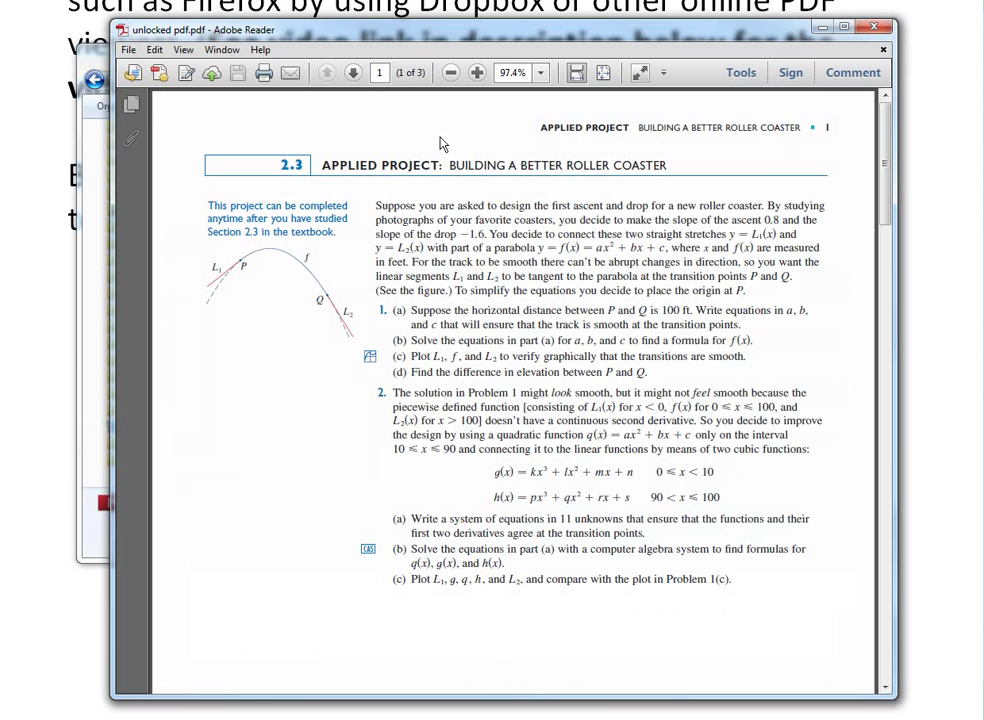
# - Copy the passage 'your favorite coasters' to 'horizontal distance between' and place the cursor below the Word bullets
pyautogui.moveTo(432, 219); pyautogui.dragTo(562, 308)
pyautogui.rightClick(430, 352)
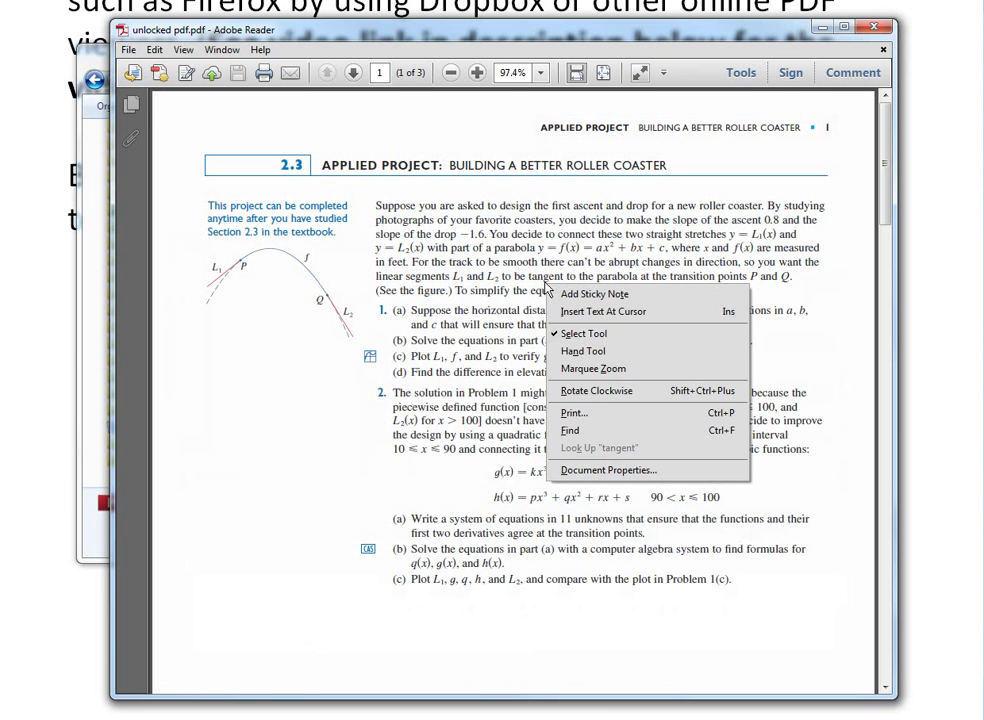
pyautogui.click(450, 219)
pyautogui.moveTo(450, 219); pyautogui.dragTo(557, 291)
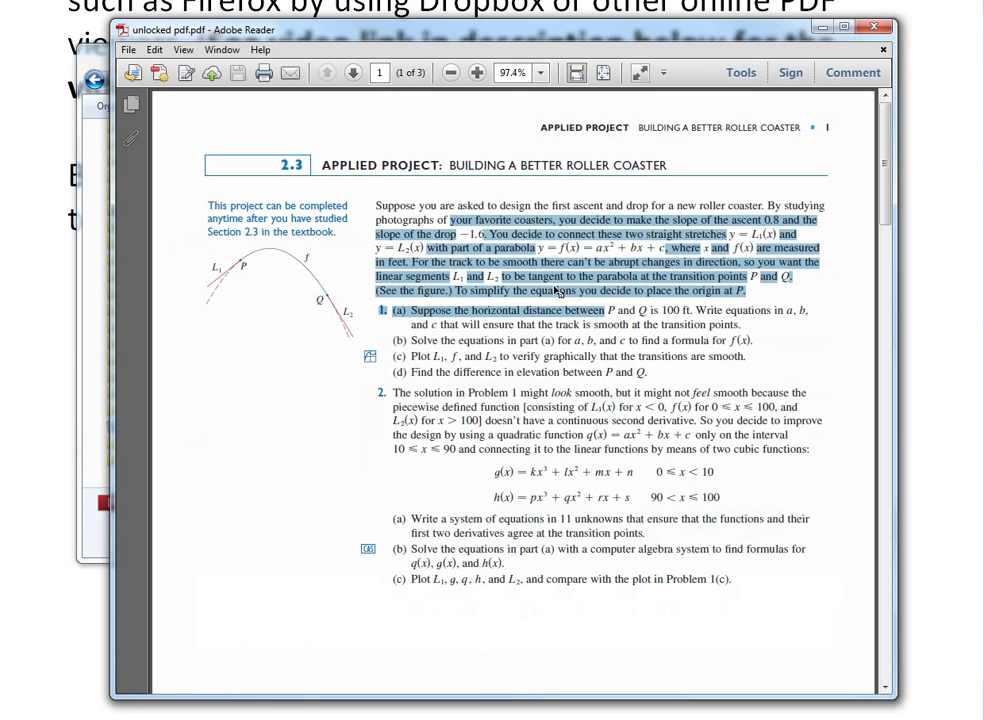
pyautogui.rightClick(546, 284)
pyautogui.click(568, 291)
pyautogui.click(40, 375)
pyautogui.click(259, 404)
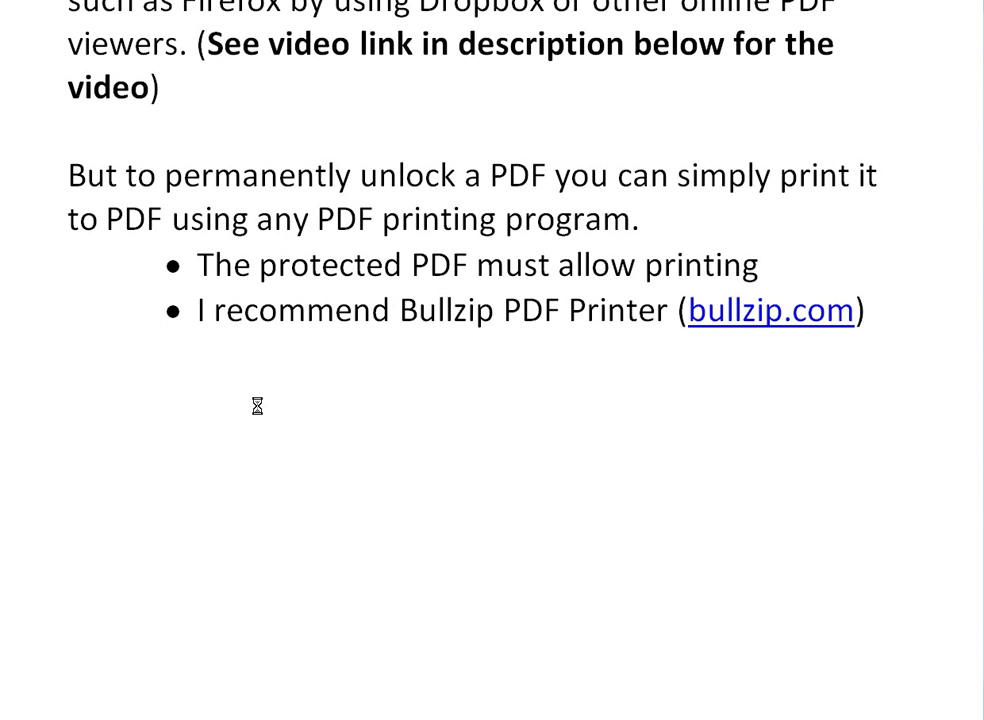
# - Paste the passage with Match Destination Formatting, then undo the paste
pyautogui.hotkey('ctrl', 'v')
pyautogui.click(451, 528)
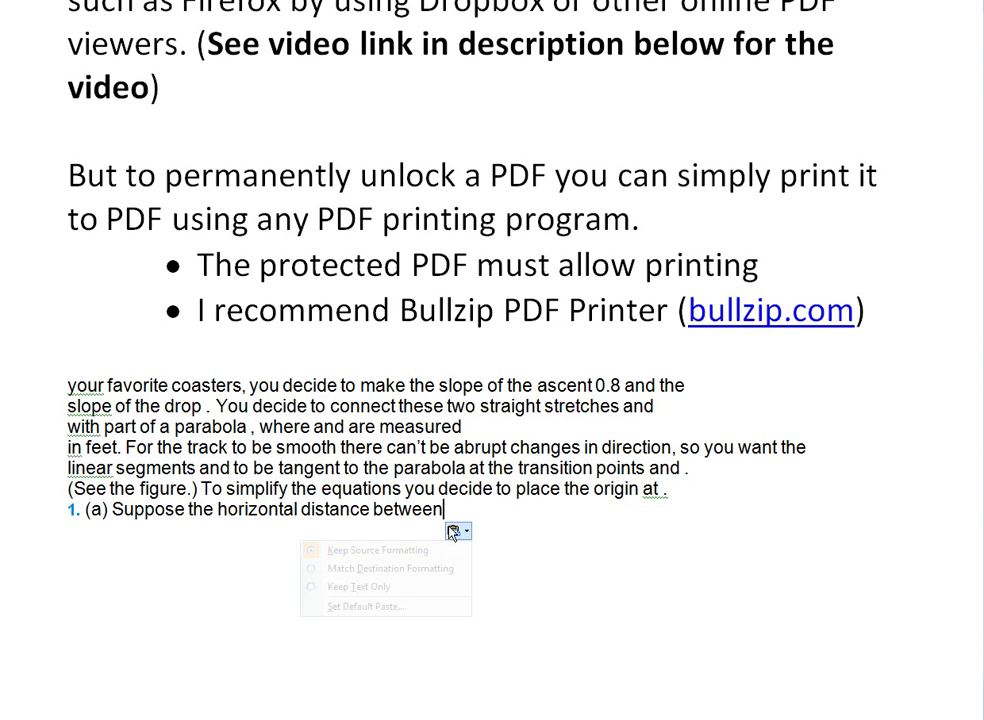
pyautogui.click(321, 569)
pyautogui.scroll(5, 343, 432)
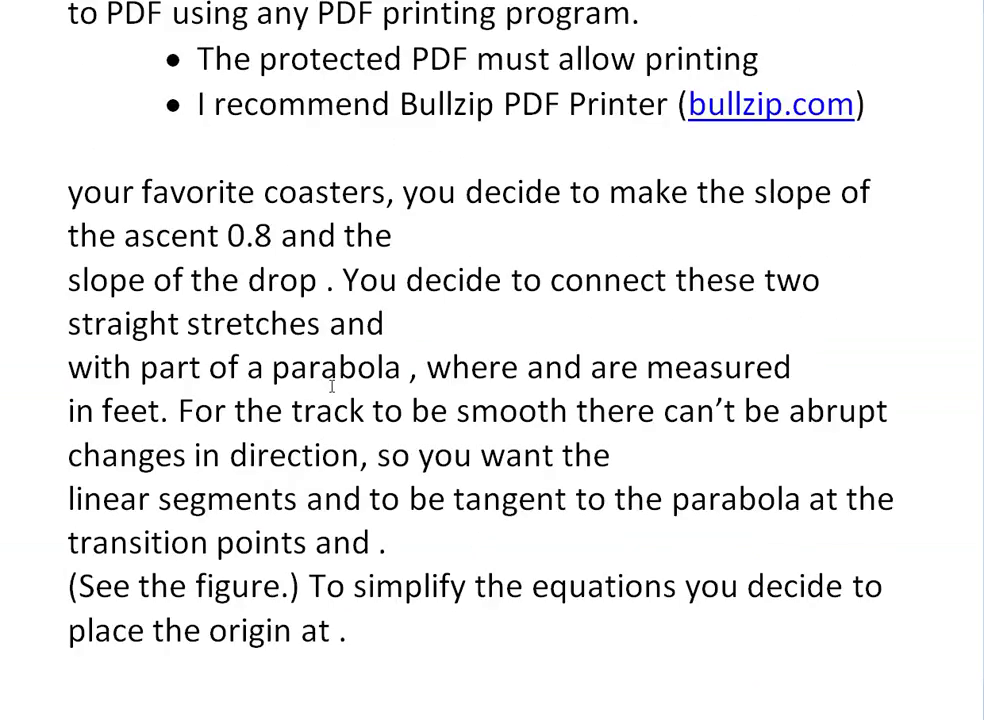
pyautogui.scroll(-3, 329, 369)
pyautogui.hotkey('ctrl', 'z')
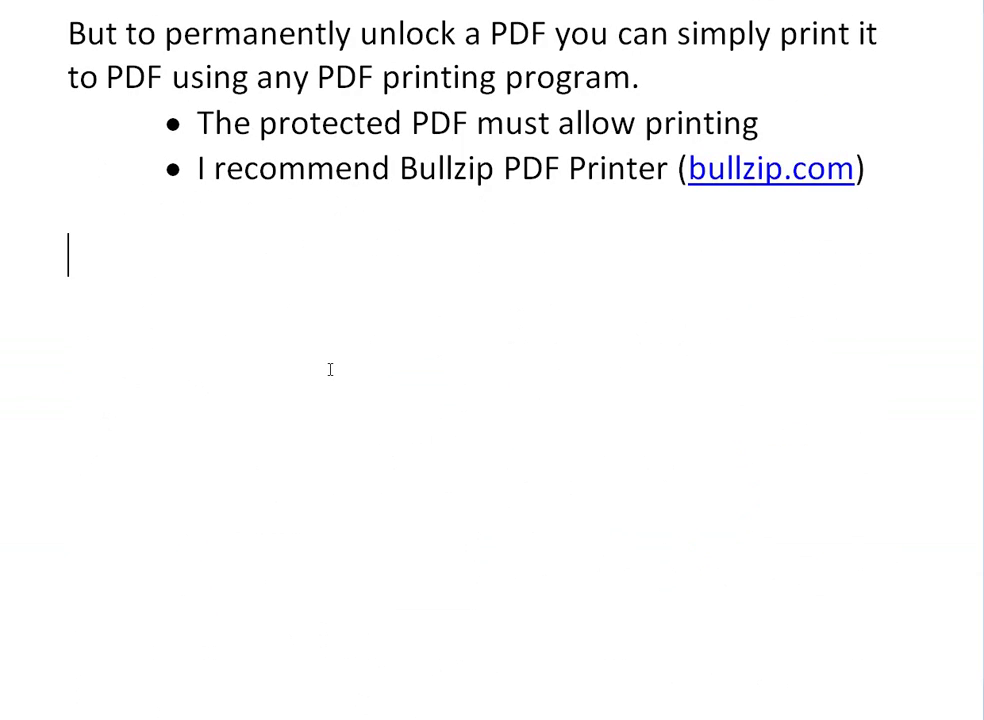
# - Return to the unlocked pdf and check its Edit menu commands
pyautogui.hotkey('alt', 'Tab')
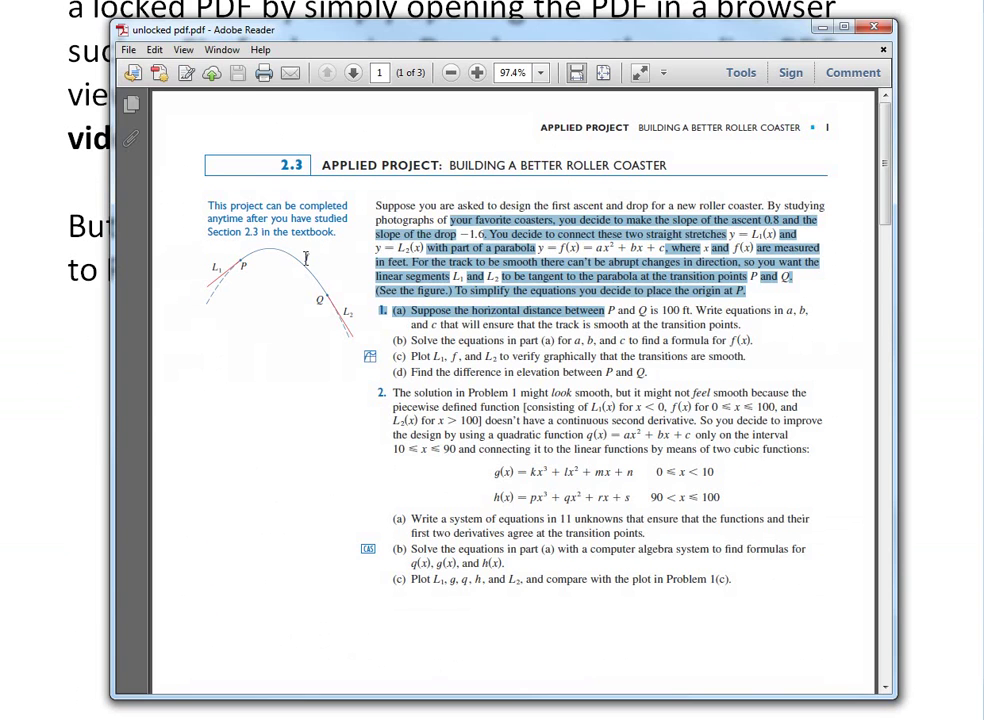
pyautogui.click(128, 49)
pyautogui.moveTo(155, 49)
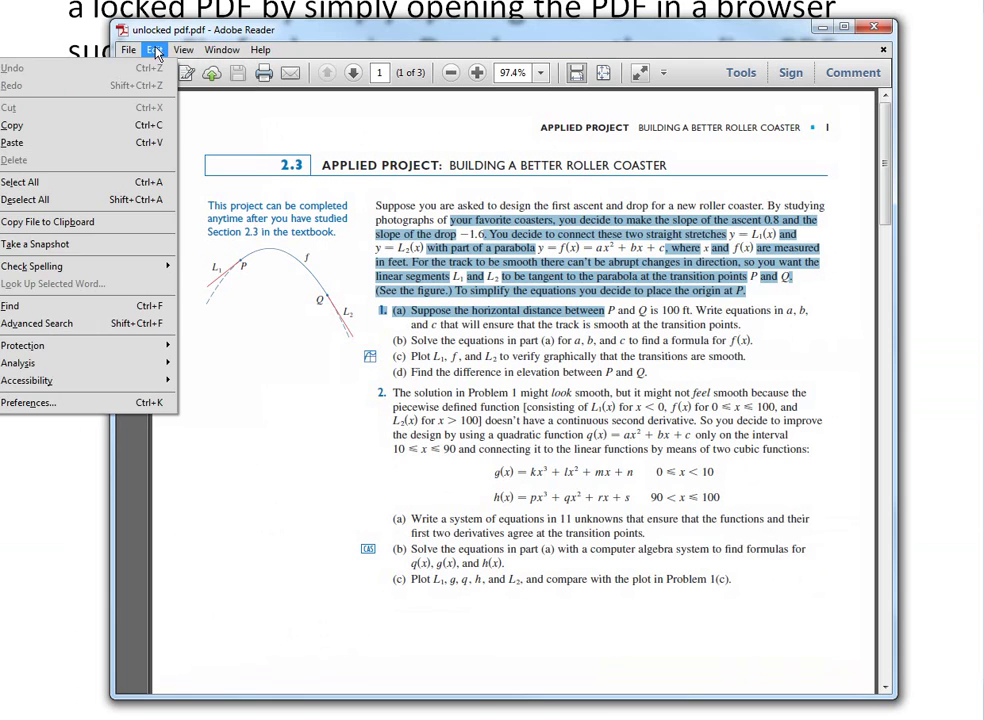
pyautogui.click(25, 199)
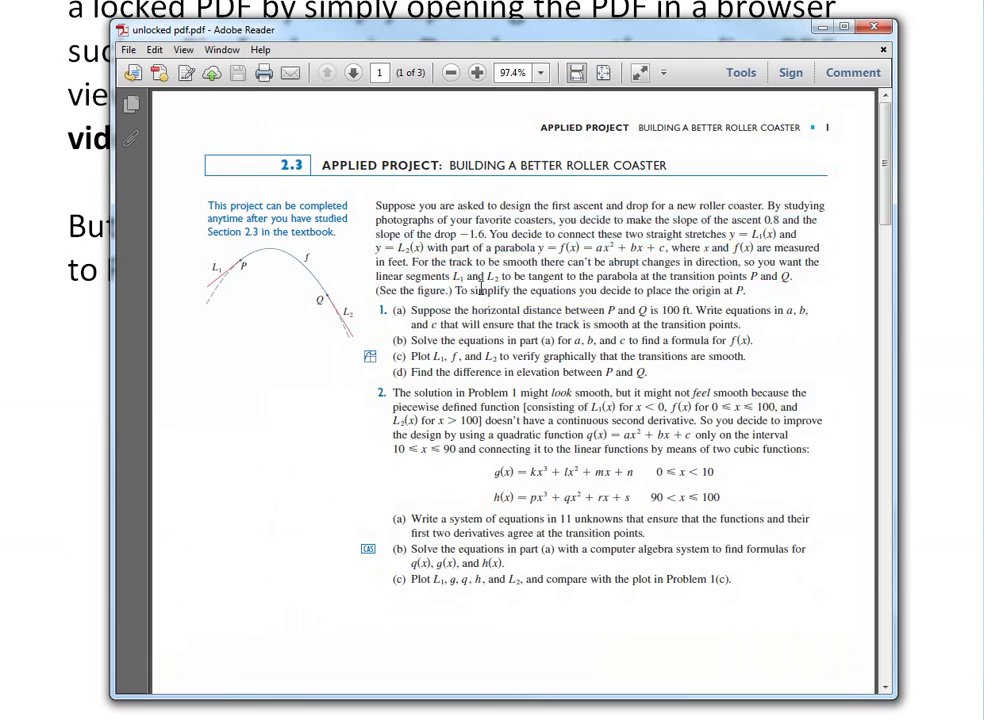
# - Scroll through pages 1–3 of the unlocked pdf, selecting and clearing some text
pyautogui.scroll(-6, 488, 389)
pyautogui.scroll(-20, 488, 389)
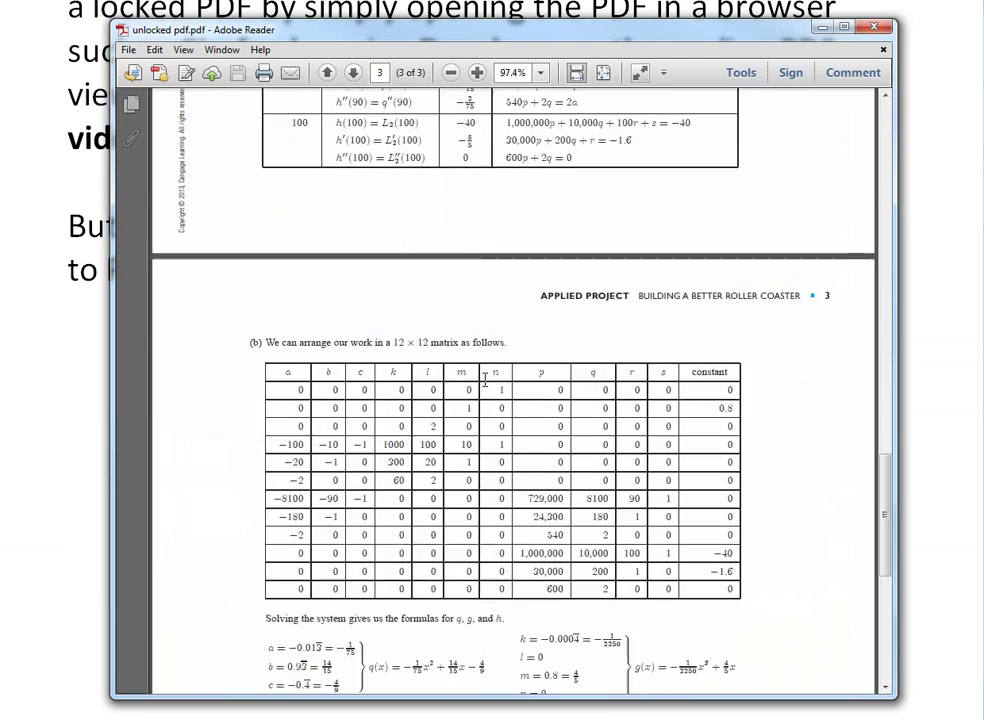
pyautogui.scroll(15, 488, 389)
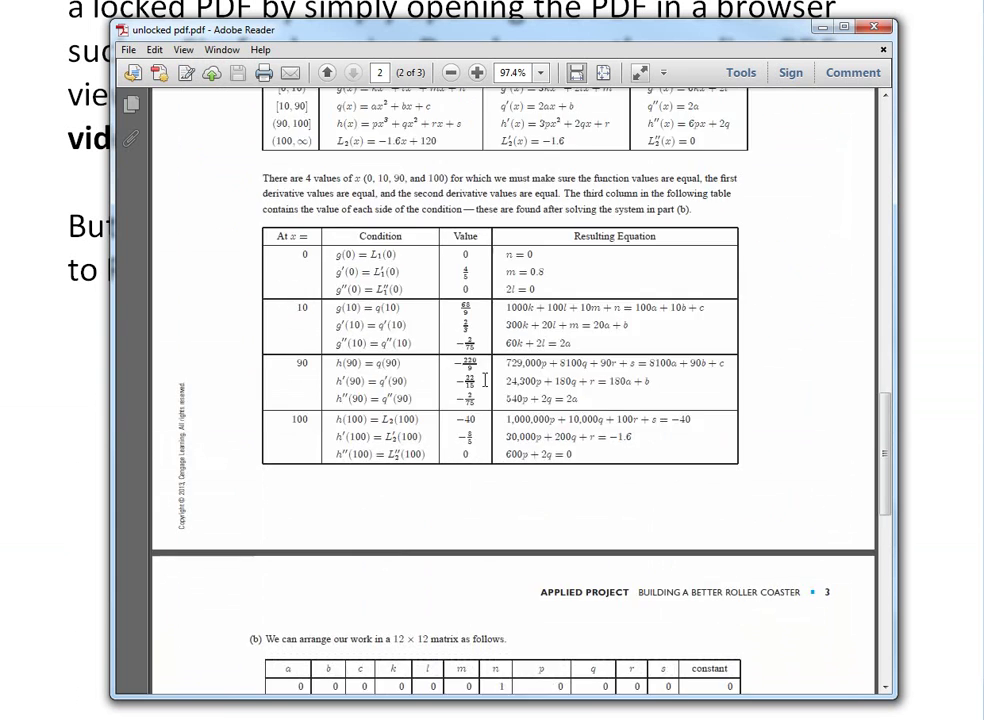
pyautogui.scroll(4, 486, 383)
pyautogui.scroll(5, 486, 386)
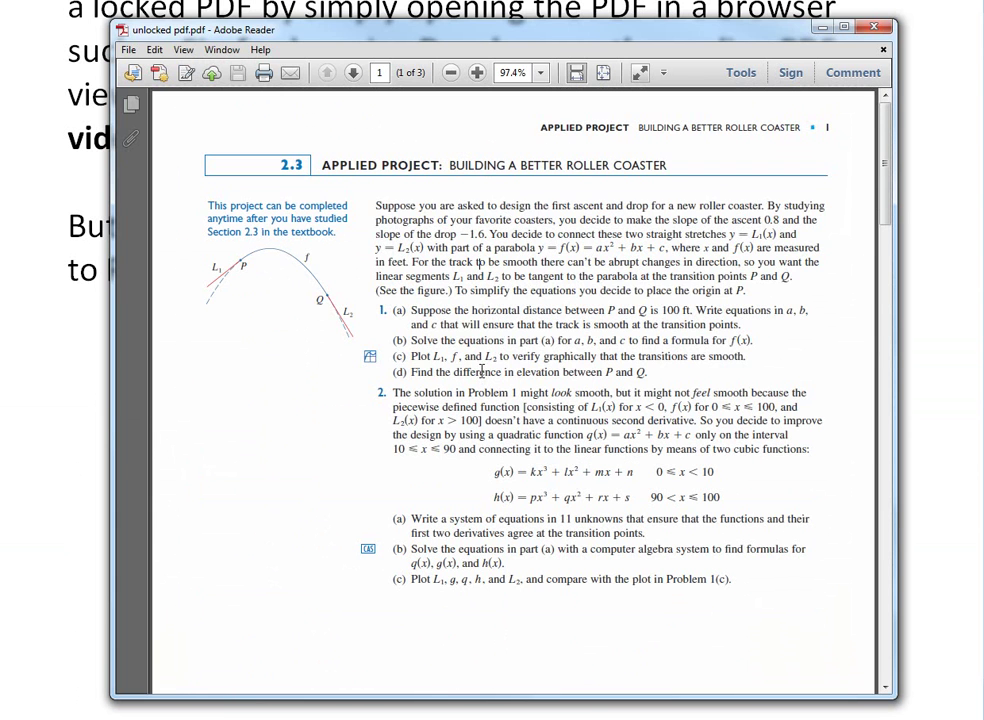
pyautogui.moveTo(376, 206); pyautogui.dragTo(541, 358)
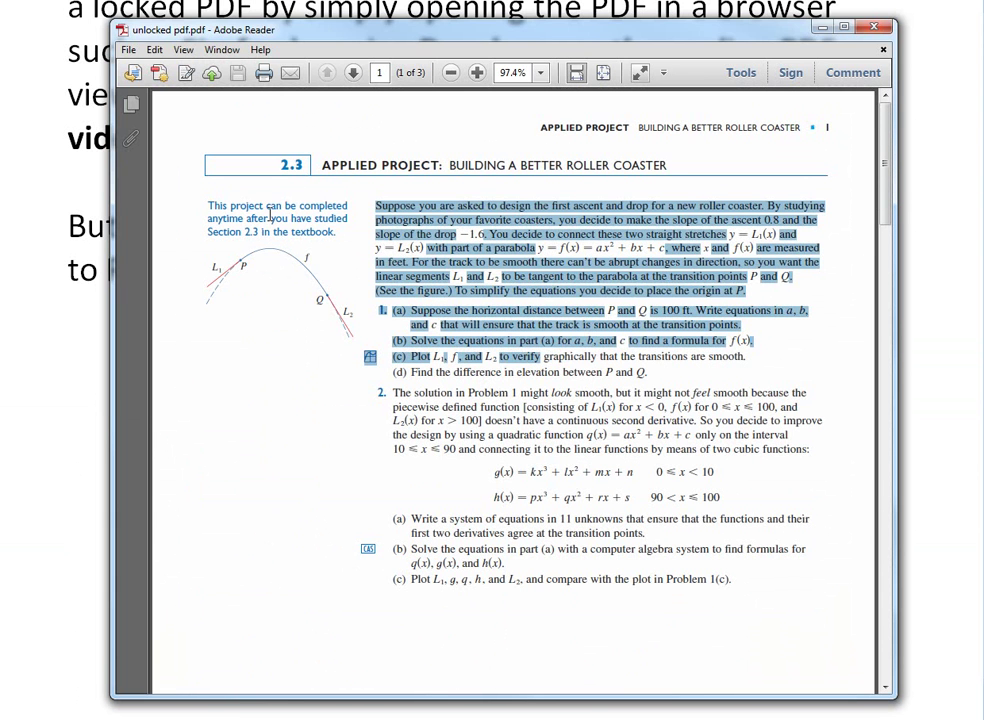
pyautogui.click(457, 212)
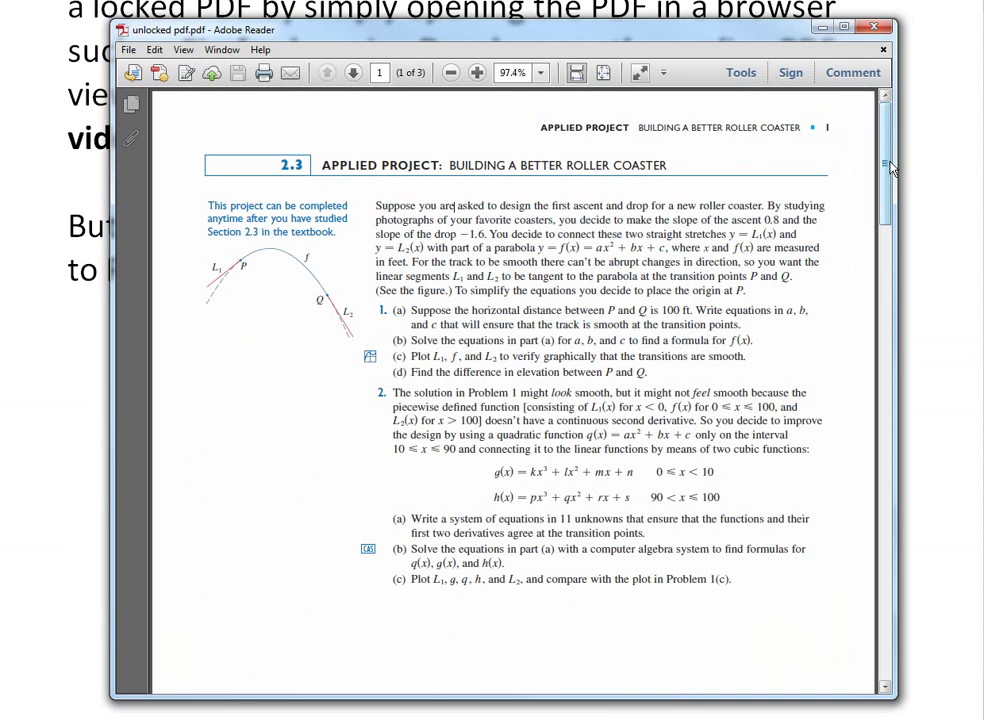
pyautogui.moveTo(889, 160); pyautogui.dragTo(893, 218)
pyautogui.scroll(5, 830, 108)
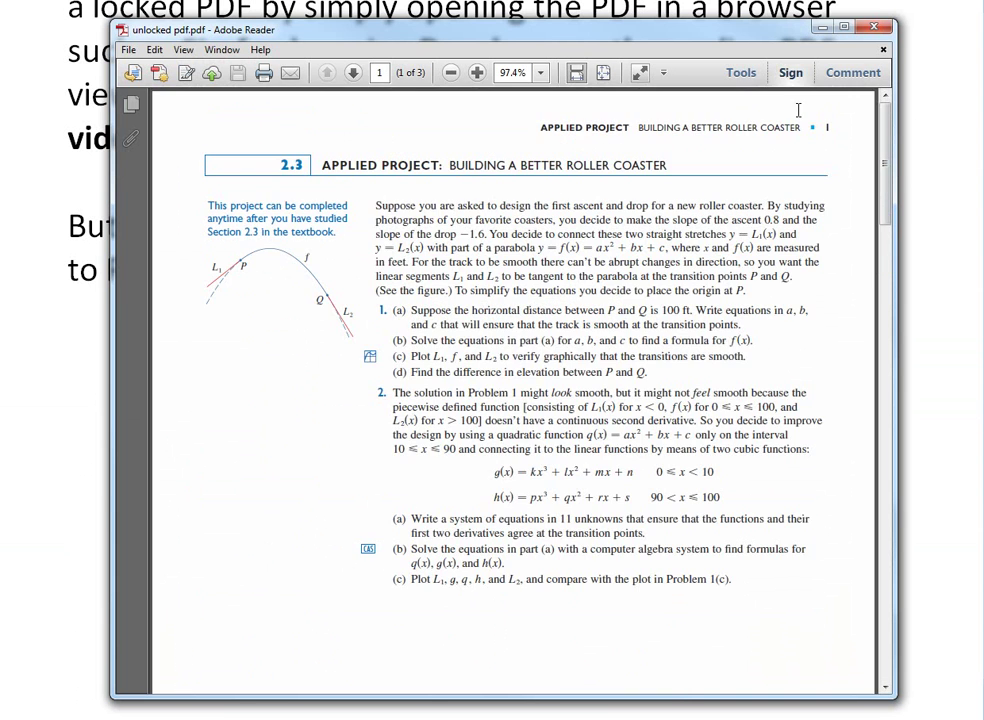
pyautogui.click(873, 25)
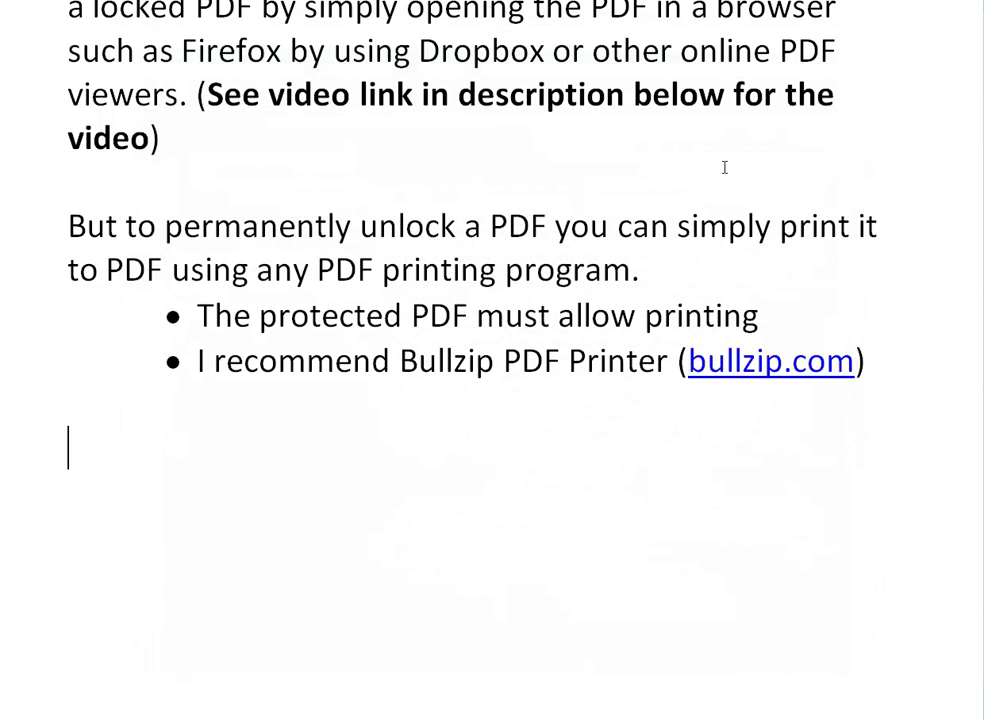
pyautogui.scroll(4, 453, 347)
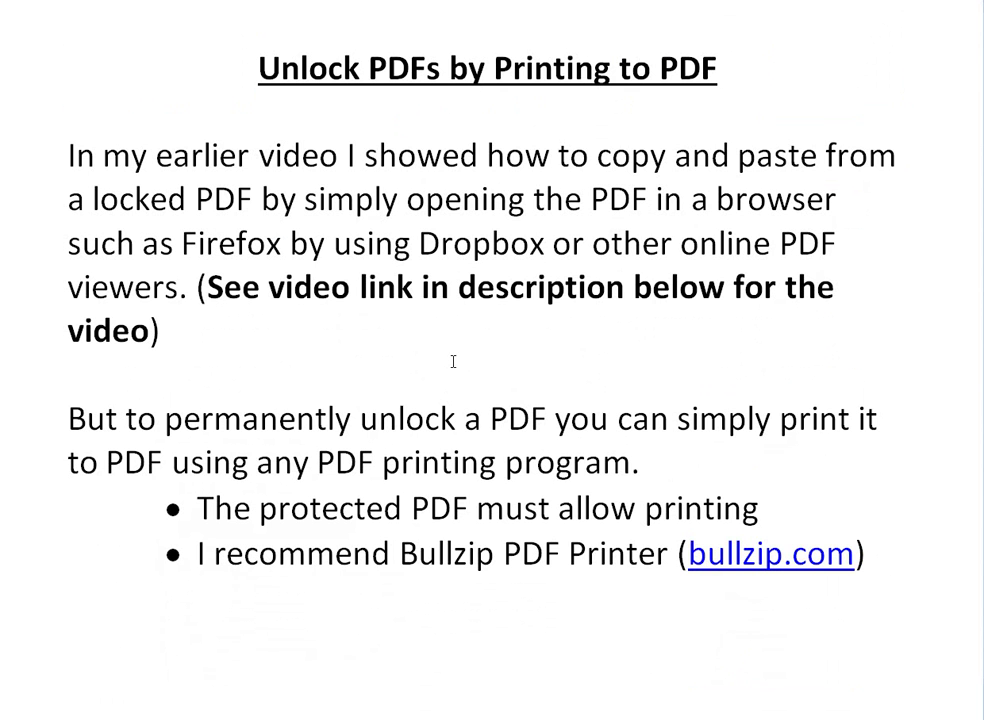
pyautogui.click(118, 373)
pyautogui.scroll(2, 265, 243)
pyautogui.scroll(-2, 370, 388)
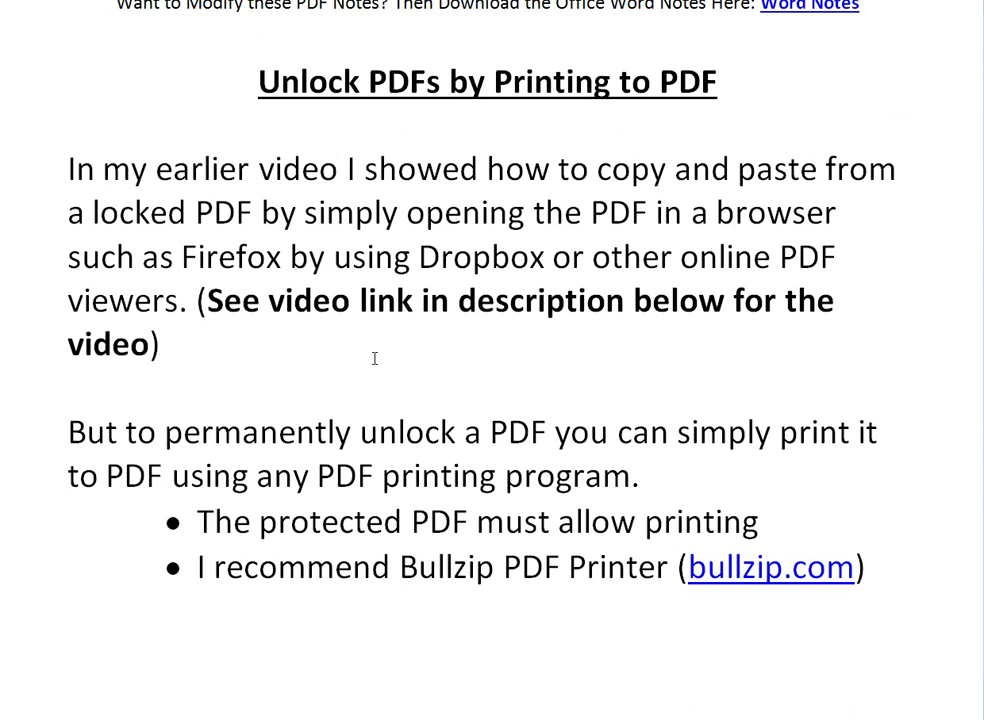
pyautogui.scroll(3, 374, 358)
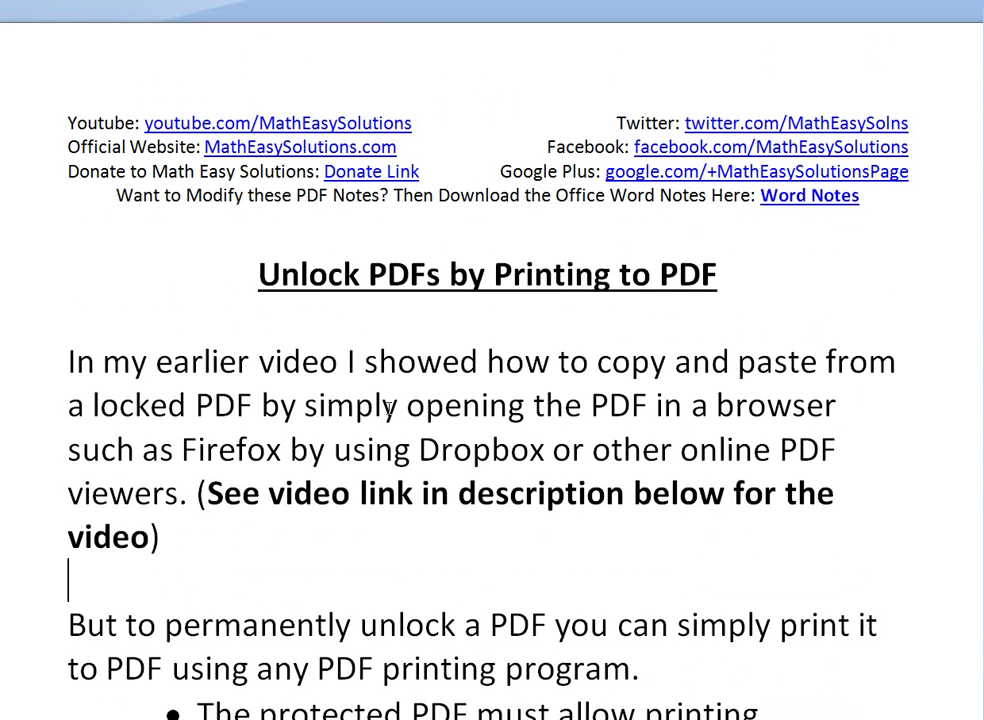